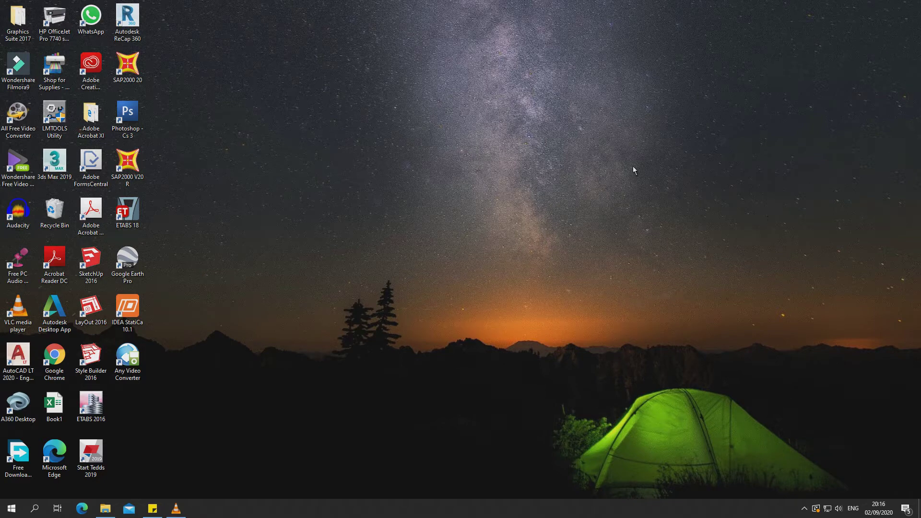
- Launch SAP2000 V20 from the desktop and maximize its empty window
{"action": "left_click", "coordinate": [127, 163]}
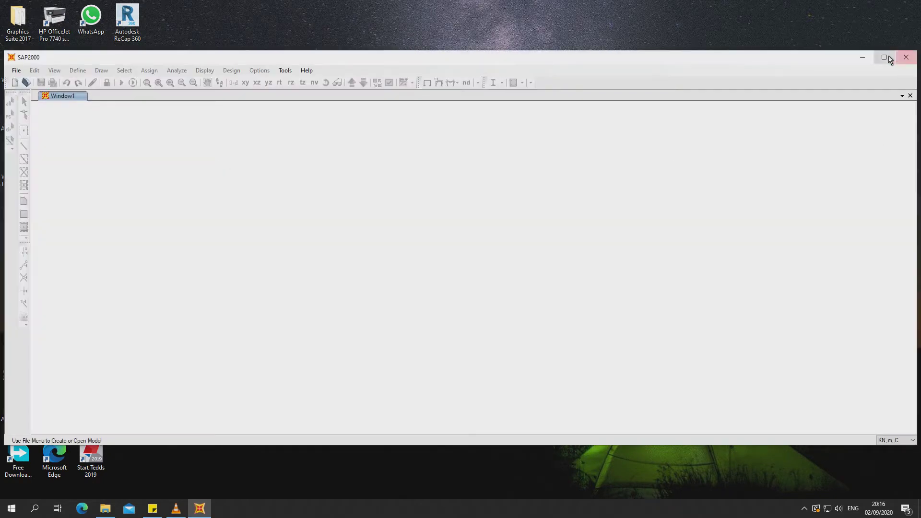
{"action": "left_click", "coordinate": [884, 57]}
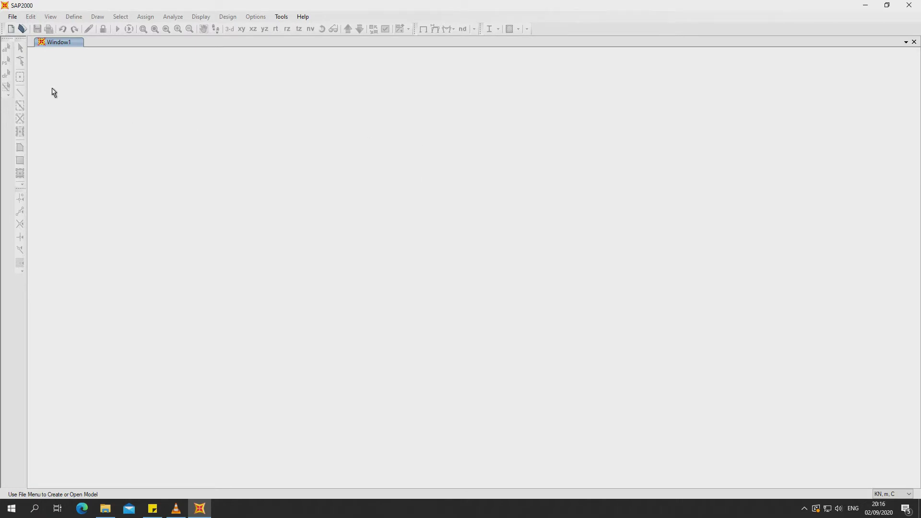
- Create a Grid Only model with 4×4×5 lines at 6, 6, 3 m spacing, keeping only the plan view
{"action": "left_click", "coordinate": [12, 16]}
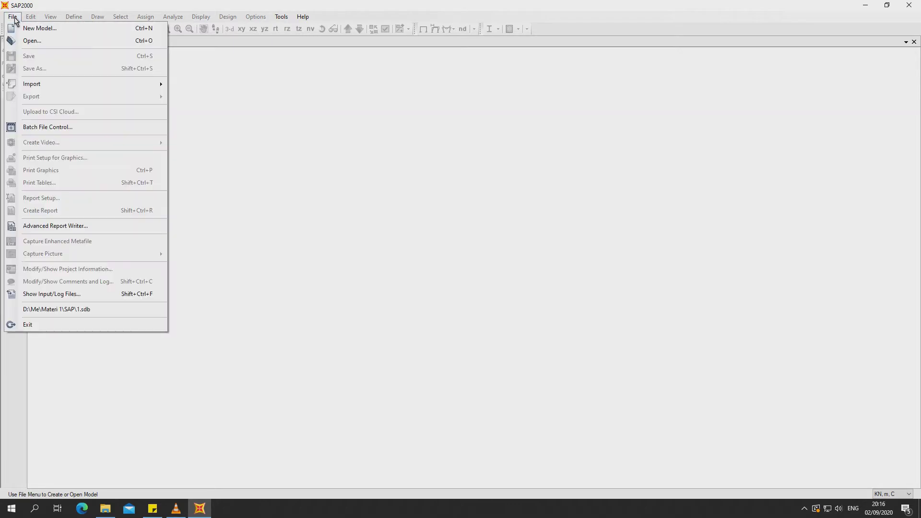
{"action": "left_click", "coordinate": [28, 29]}
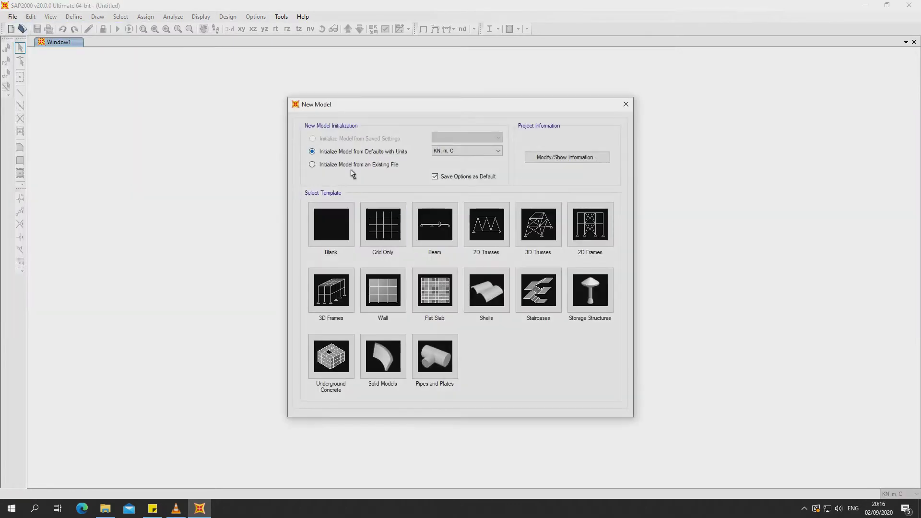
{"action": "left_click", "coordinate": [395, 226]}
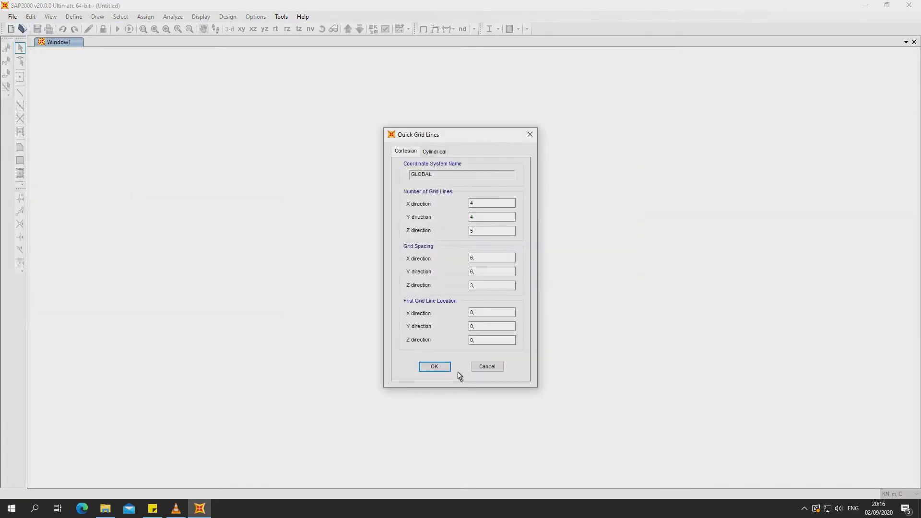
{"action": "left_click", "coordinate": [434, 367]}
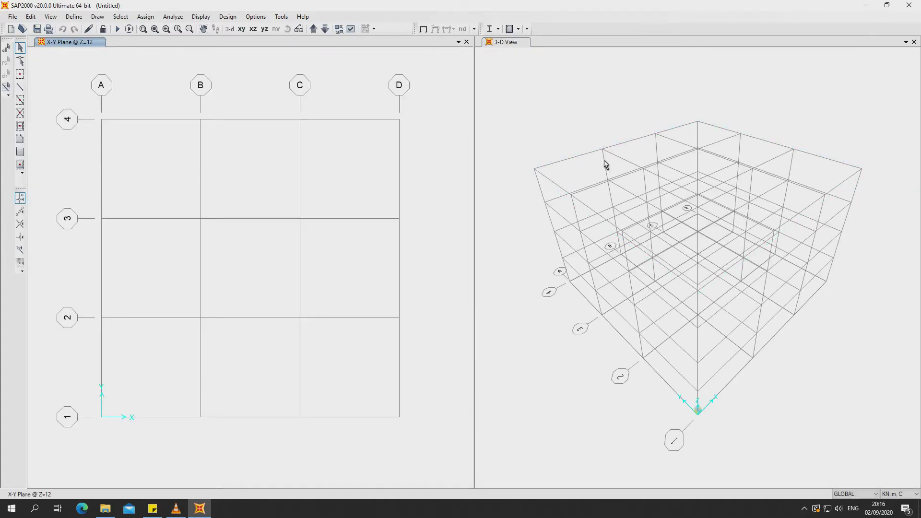
{"action": "left_click", "coordinate": [913, 42]}
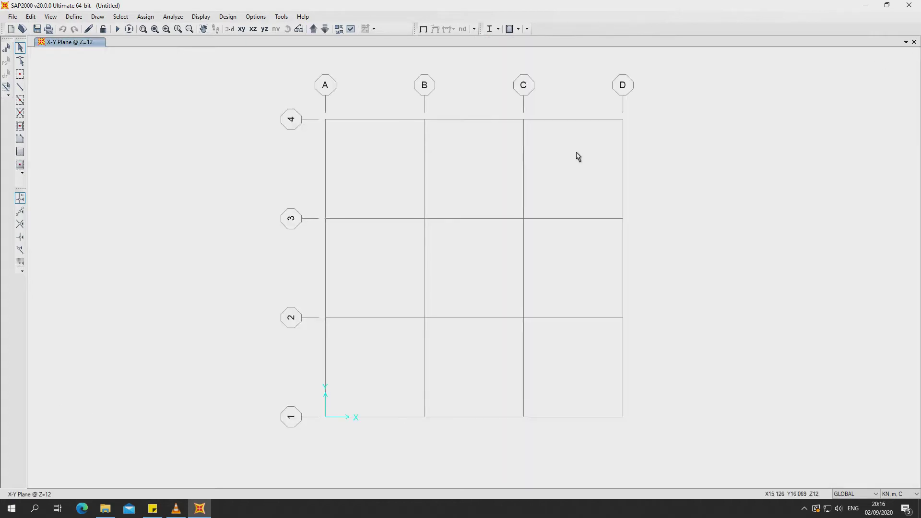
- Draw crossed FSEC1 bracing through all three panels of bay A–B, tracing A1, B1, A2, B3, A4, B4, A3, B2, A1
{"action": "left_click", "coordinate": [19, 87]}
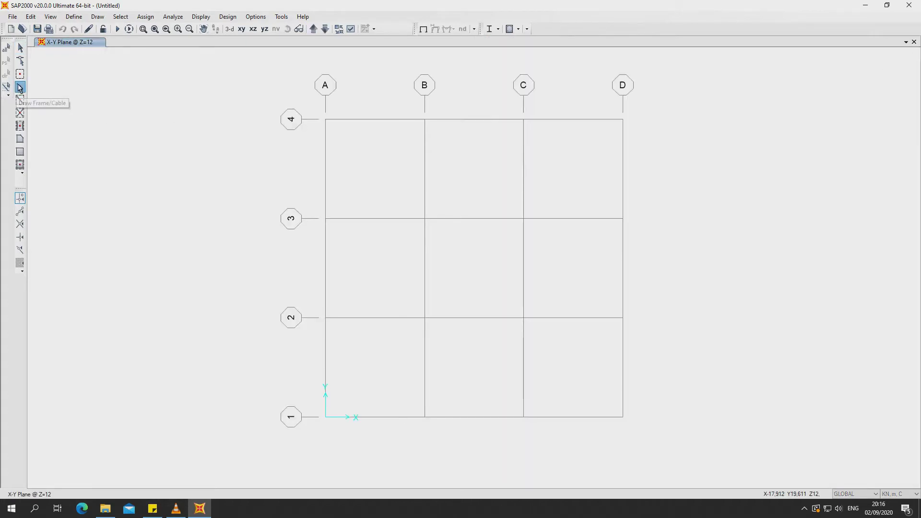
{"action": "left_click_drag", "start_coordinate": [454, 229], "coordinate": [869, 232]}
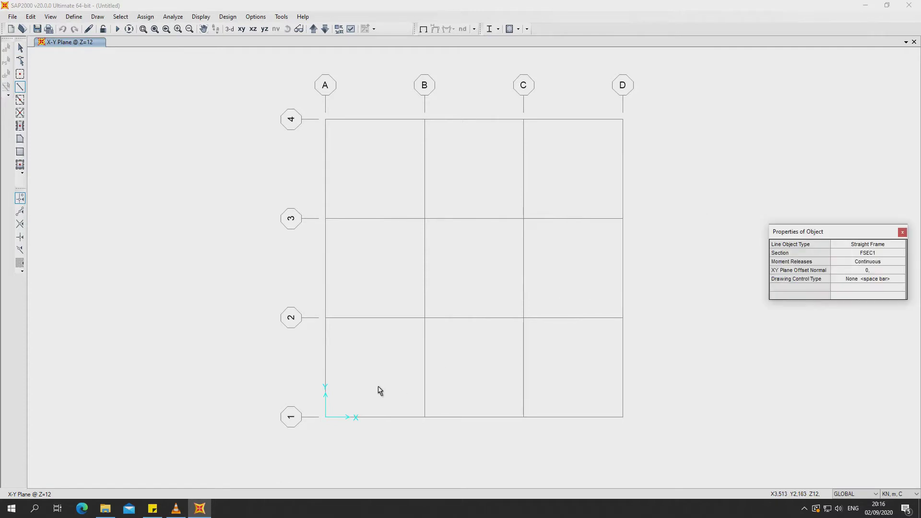
{"action": "left_click", "coordinate": [326, 417]}
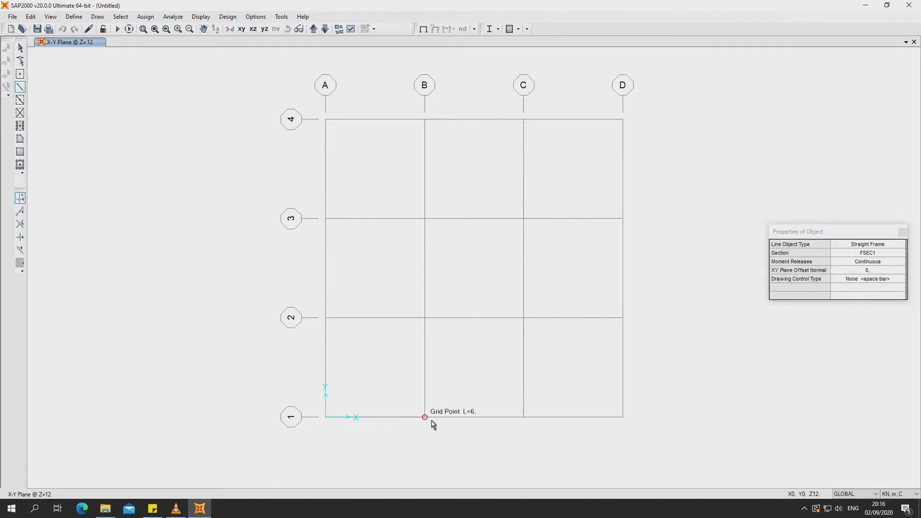
{"action": "left_click", "coordinate": [425, 417]}
{"action": "left_click", "coordinate": [326, 317]}
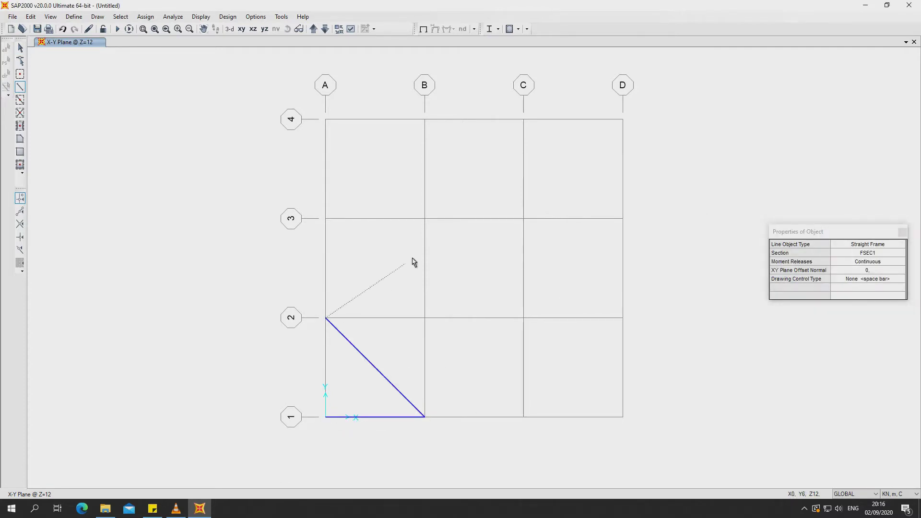
{"action": "left_click", "coordinate": [424, 218]}
{"action": "left_click", "coordinate": [325, 119]}
{"action": "left_click", "coordinate": [424, 119]}
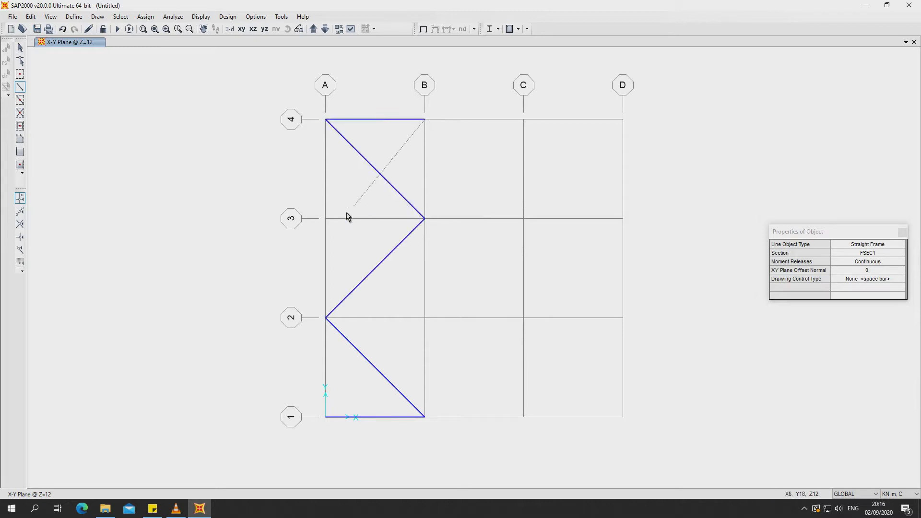
{"action": "left_click", "coordinate": [325, 218]}
{"action": "left_click", "coordinate": [424, 317]}
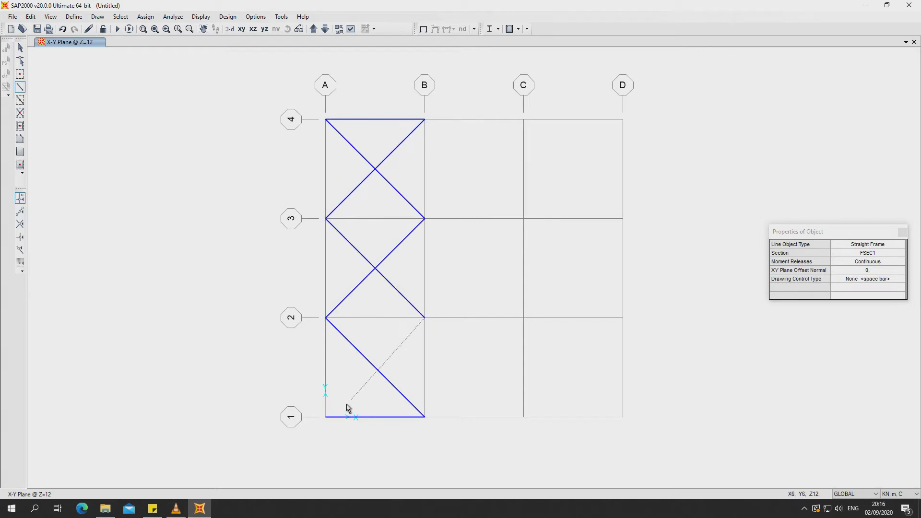
{"action": "double_click", "coordinate": [326, 417]}
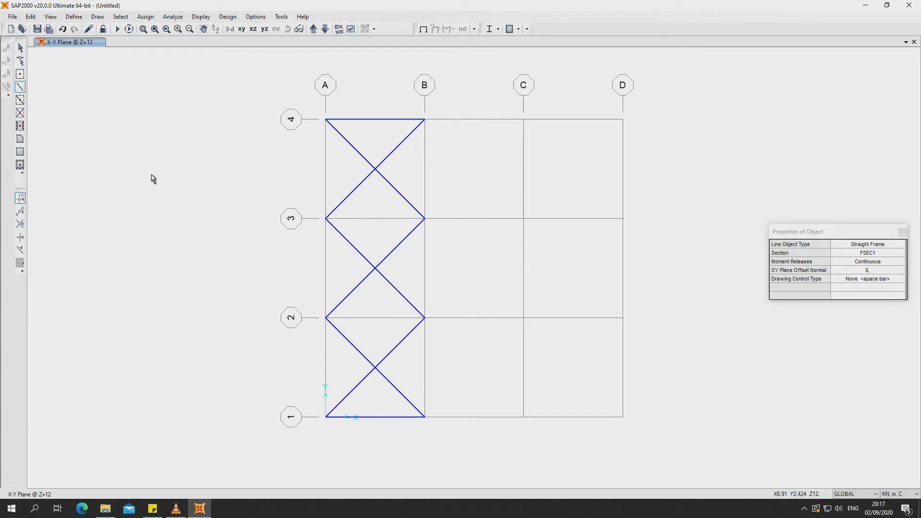
{"action": "left_click", "coordinate": [20, 48]}
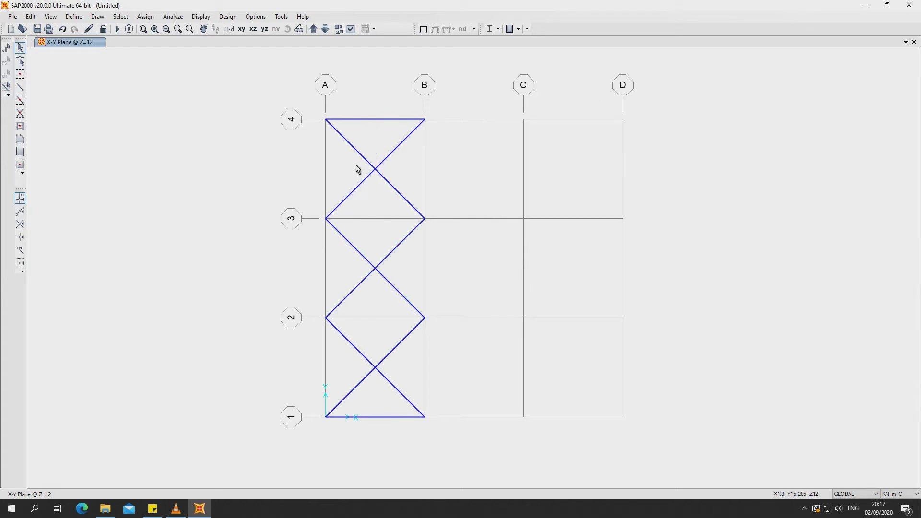
- Window-select the eight frames and eight joints of the bay A–B bracing
{"action": "mouse_move", "coordinate": [311, 101]}
{"action": "left_mouse_down"}
{"action": "mouse_move", "coordinate": [430, 377]}
{"action": "mouse_move", "coordinate": [444, 447]}
{"action": "left_mouse_up"}
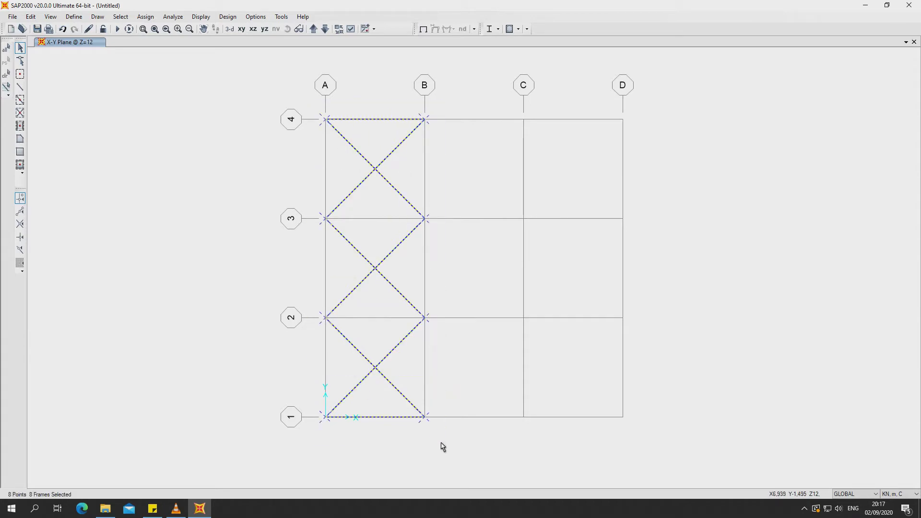
{"action": "left_click", "coordinate": [30, 17]}
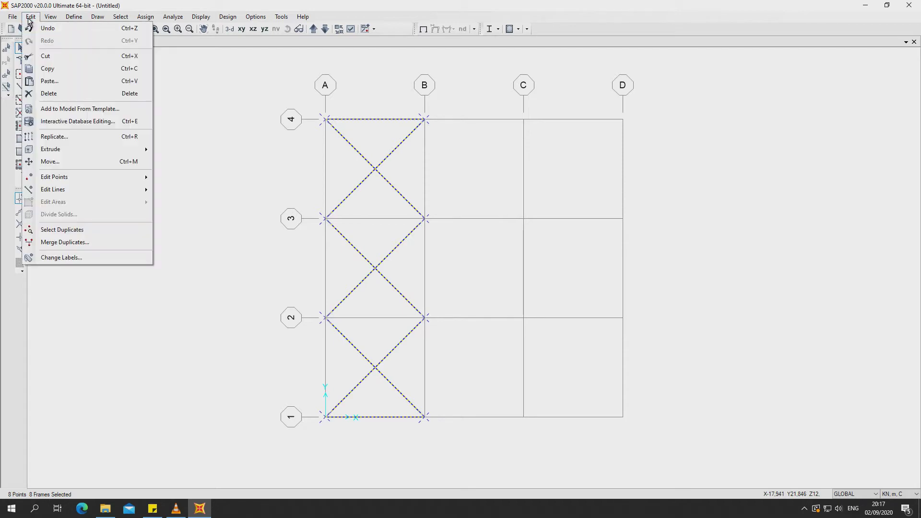
- Set Replicate to Mirror parallel to Z and begin picking the mirror line on the model
{"action": "left_click", "coordinate": [68, 137]}
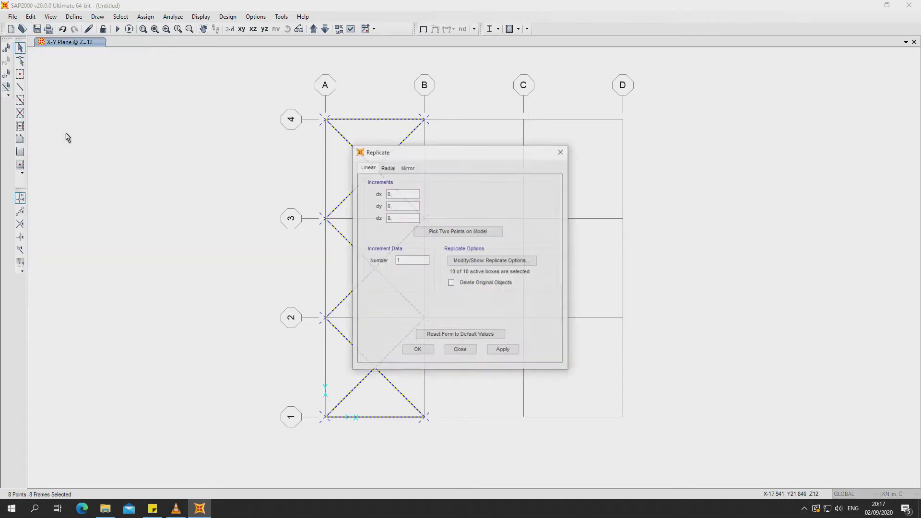
{"action": "left_click", "coordinate": [408, 169]}
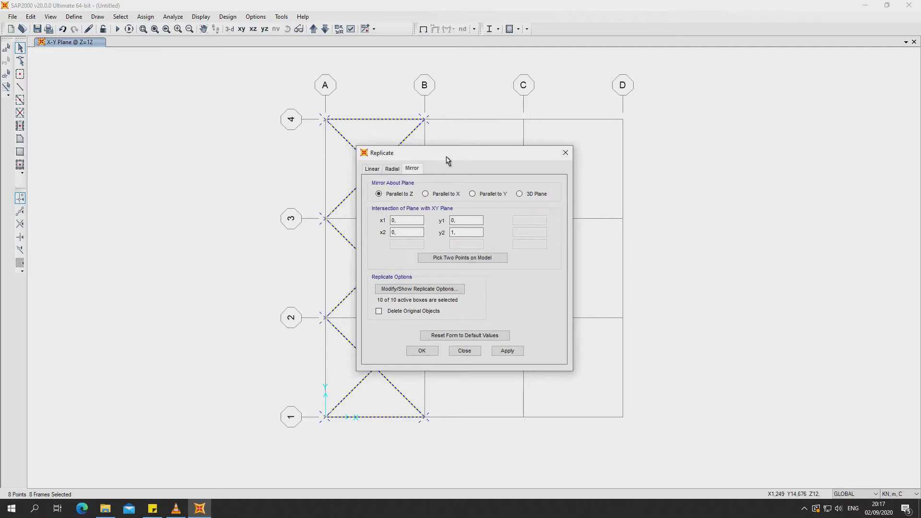
{"action": "left_click_drag", "start_coordinate": [437, 158], "coordinate": [694, 187]}
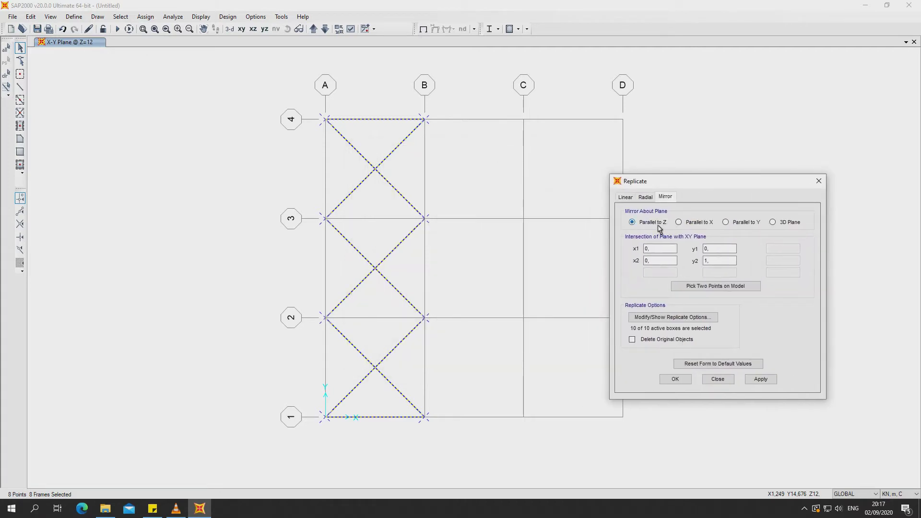
{"action": "left_click", "coordinate": [694, 224]}
{"action": "left_click", "coordinate": [774, 223]}
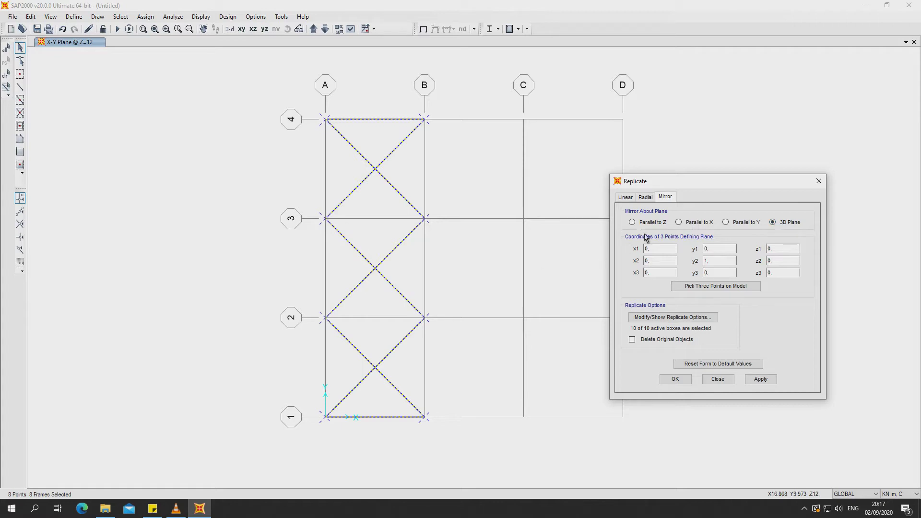
{"action": "left_click", "coordinate": [632, 222]}
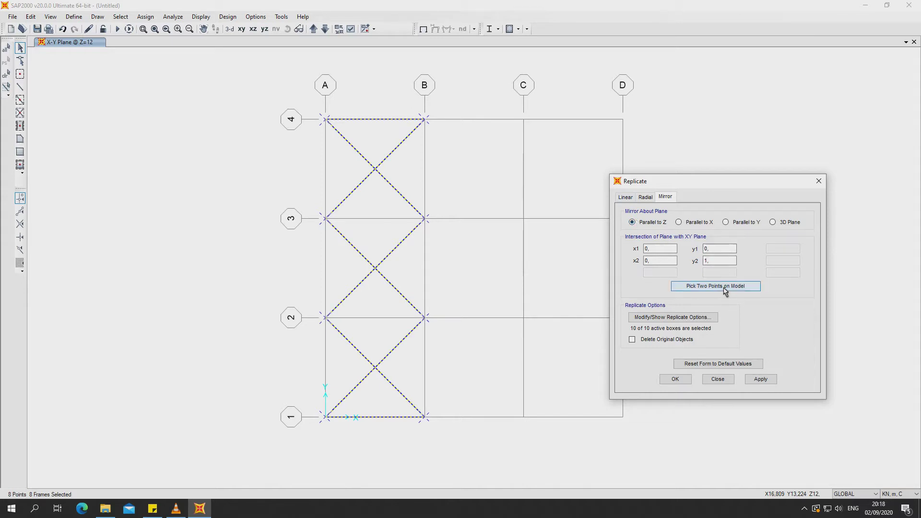
{"action": "left_click", "coordinate": [723, 287]}
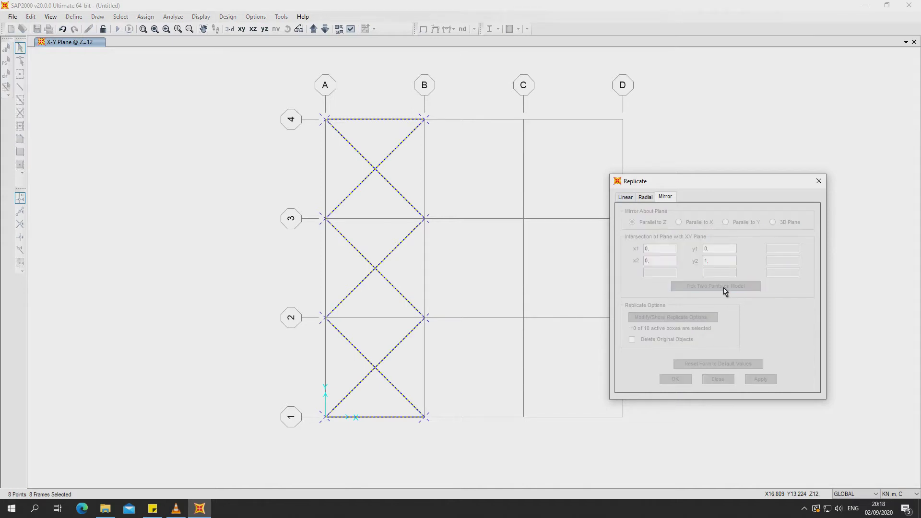
- Mirror the bay A–B bracing about grid line B into bay B–C
{"action": "left_click", "coordinate": [426, 418]}
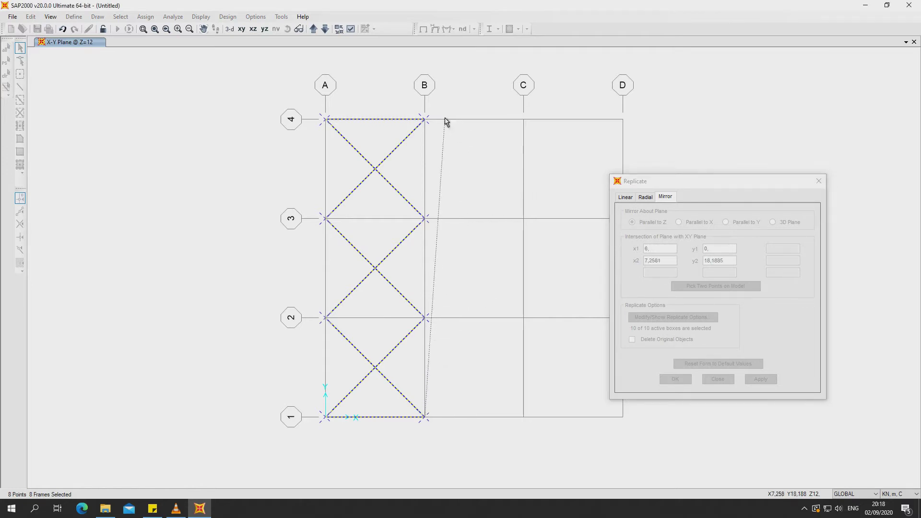
{"action": "left_click", "coordinate": [424, 121]}
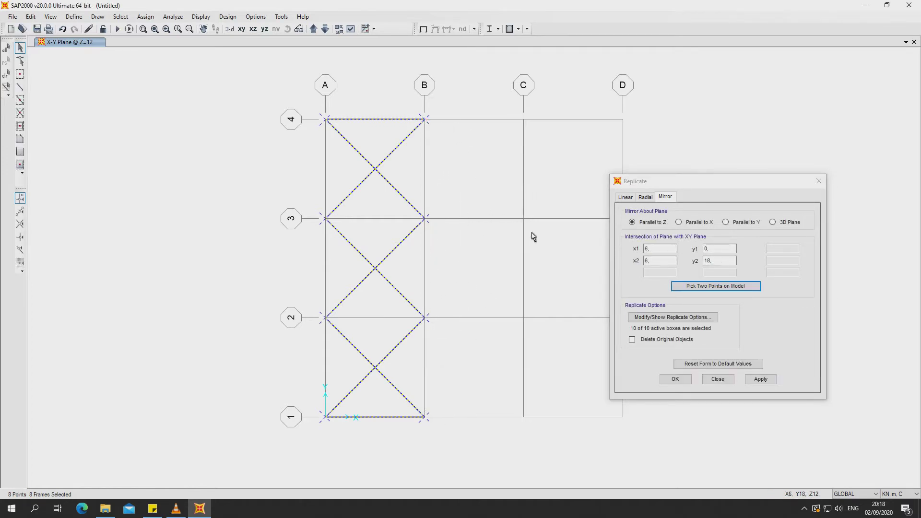
{"action": "left_click", "coordinate": [760, 379]}
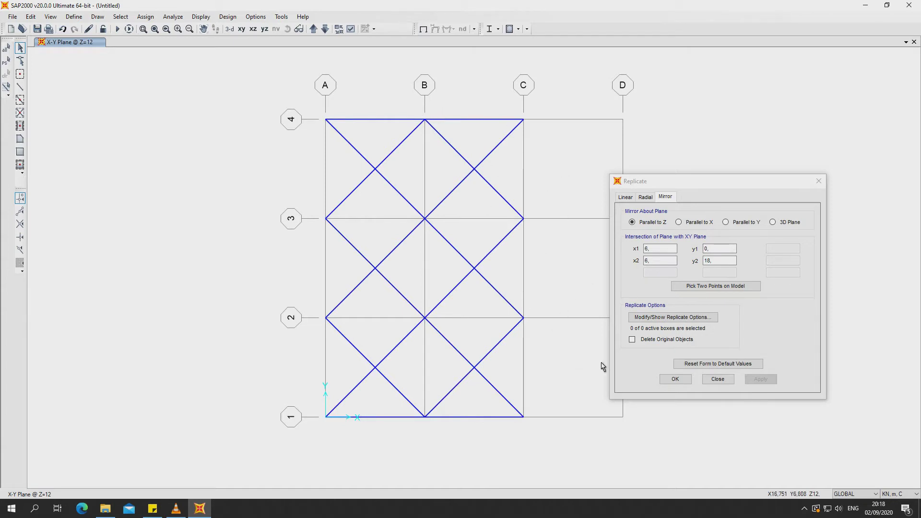
- Select the bay B–C bracing and mirror it about grid line C into bay C–D
{"action": "left_click_drag", "start_coordinate": [417, 106], "coordinate": [529, 442]}
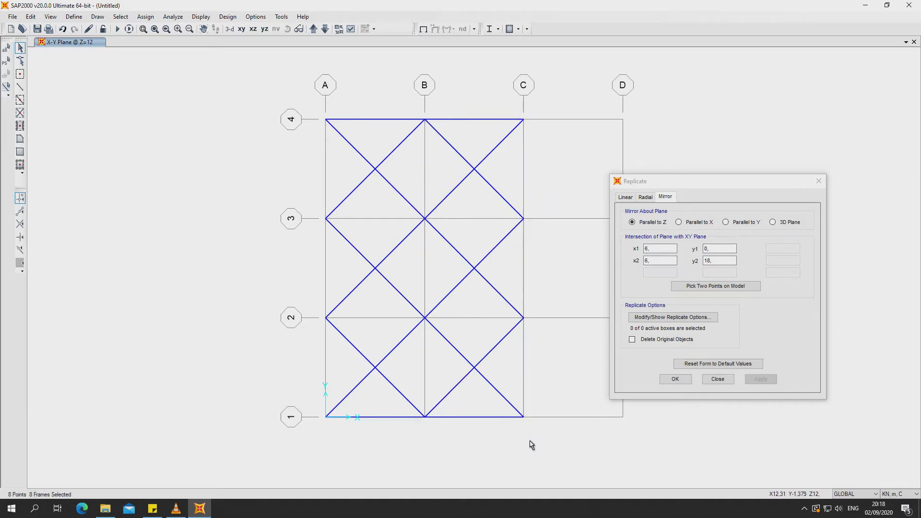
{"action": "left_click", "coordinate": [720, 290]}
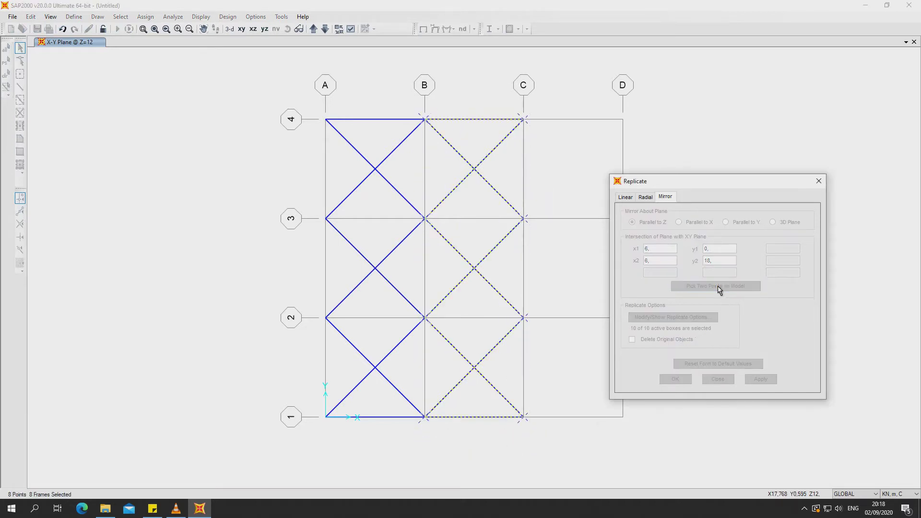
{"action": "left_click", "coordinate": [523, 416]}
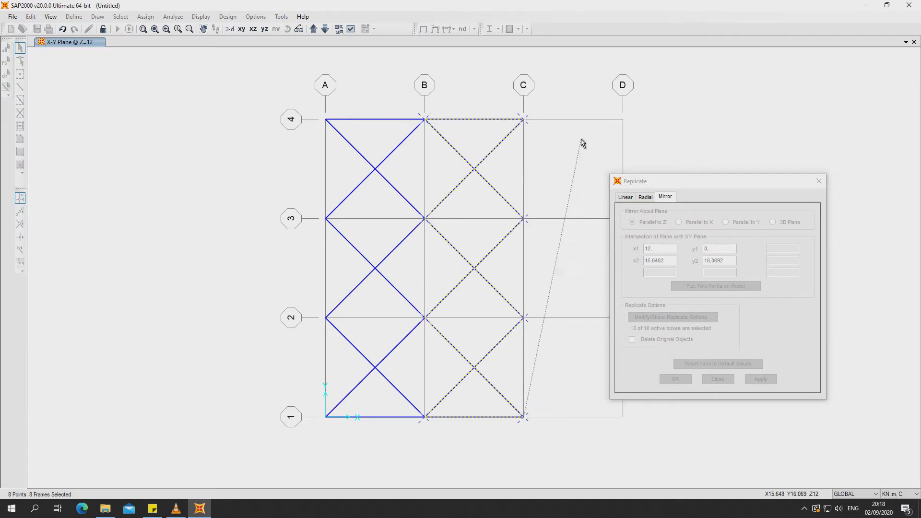
{"action": "left_click", "coordinate": [524, 120]}
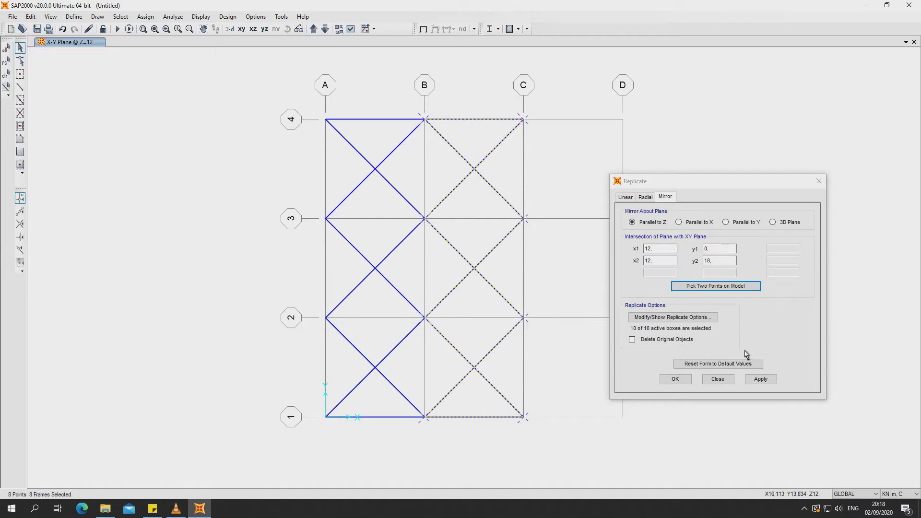
{"action": "left_click", "coordinate": [755, 379]}
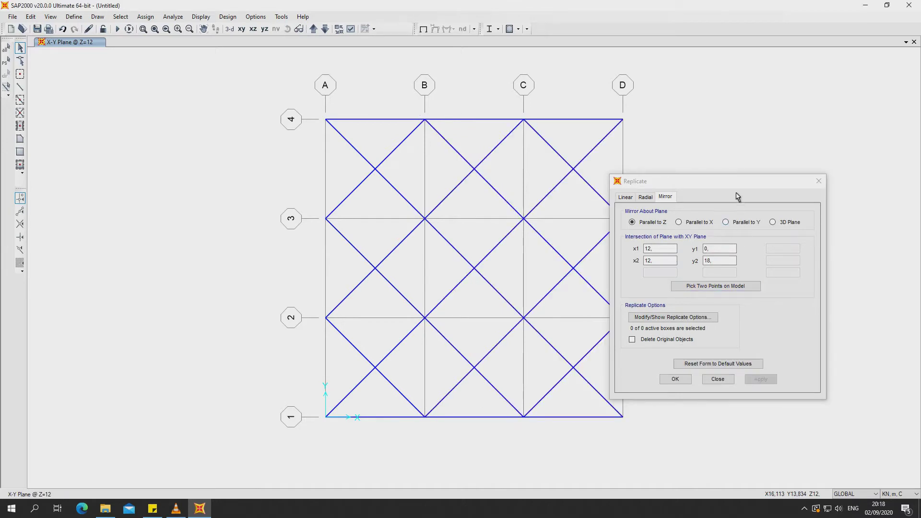
{"action": "left_click_drag", "start_coordinate": [753, 187], "coordinate": [828, 191]}
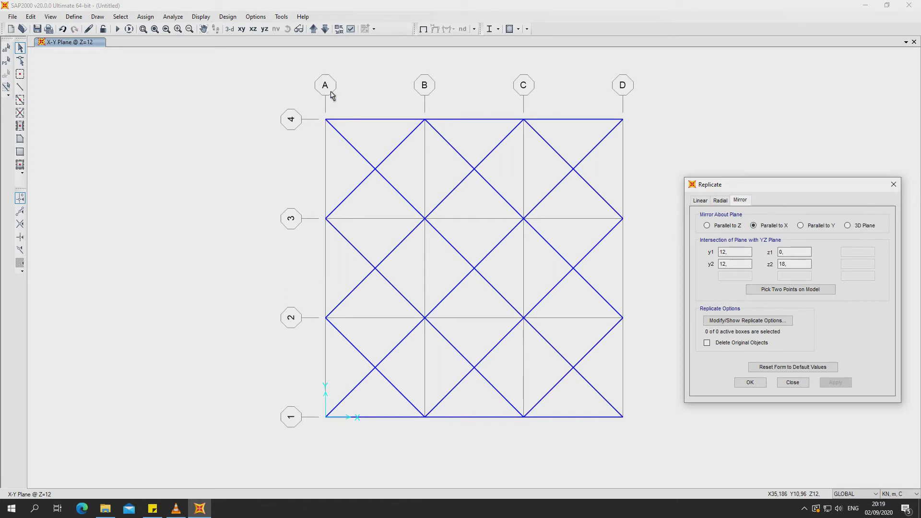
- Close the Replicate dialog and switch to the Y-Z elevation at X=18
{"action": "left_click", "coordinate": [265, 29]}
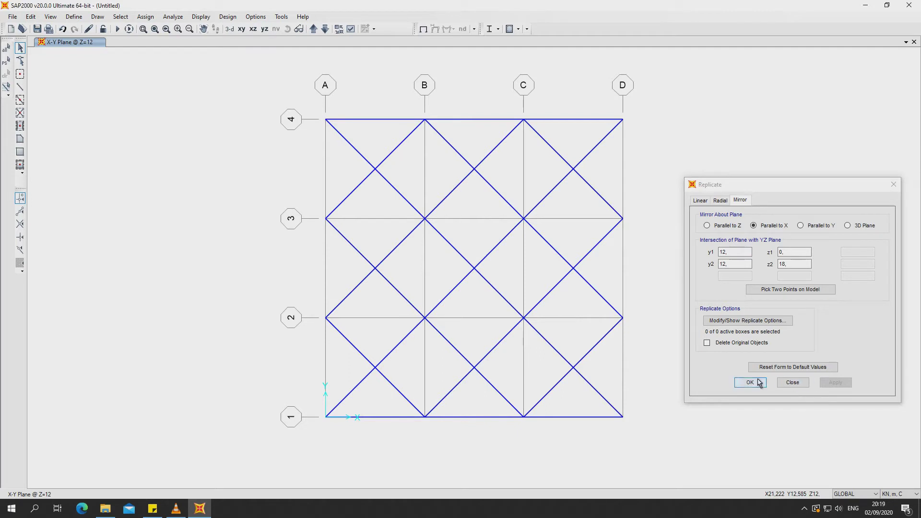
{"action": "left_click", "coordinate": [756, 382]}
{"action": "left_click", "coordinate": [264, 29]}
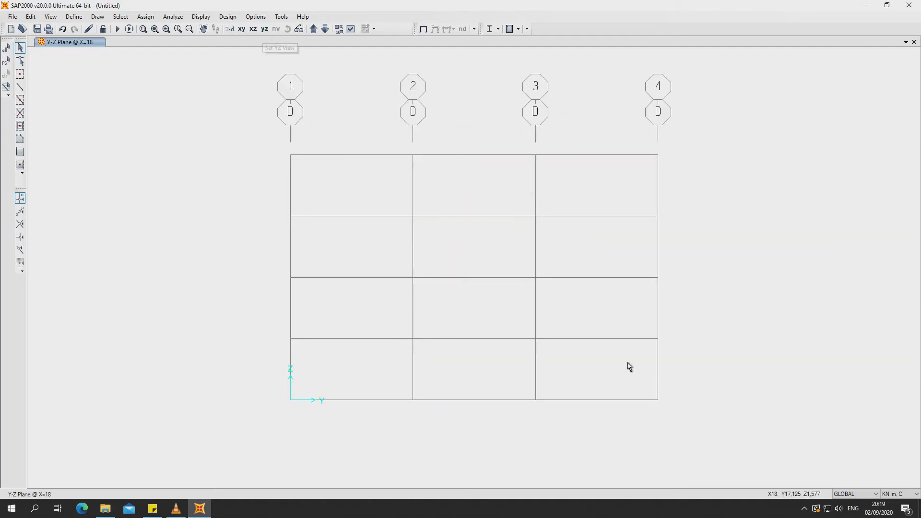
- Draw a zigzag frame chain with a closed triangle down the lower storeys of bay 1–2
{"action": "left_click", "coordinate": [20, 87]}
{"action": "left_click", "coordinate": [291, 155]}
{"action": "left_click", "coordinate": [290, 216]}
{"action": "left_click", "coordinate": [412, 278]}
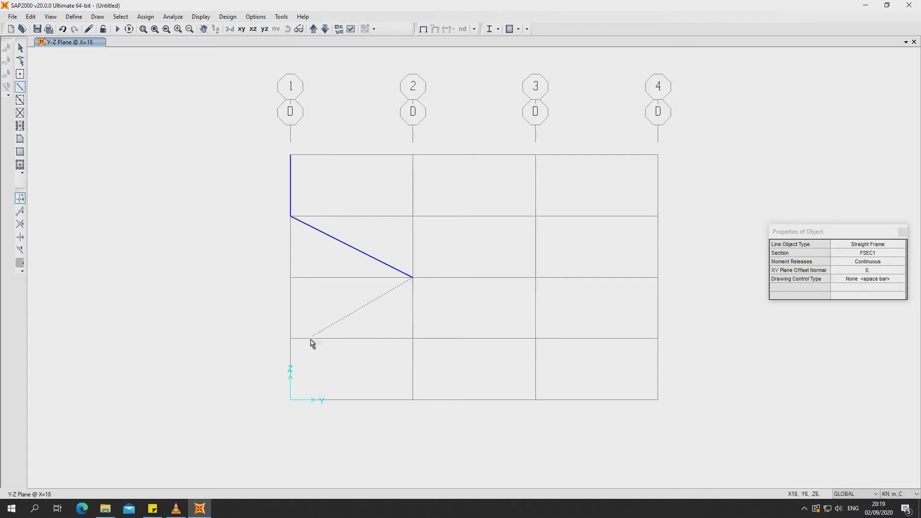
{"action": "left_click", "coordinate": [290, 338]}
{"action": "left_click", "coordinate": [413, 400]}
{"action": "left_click", "coordinate": [412, 338]}
{"action": "left_click", "coordinate": [291, 338]}
{"action": "left_click", "coordinate": [411, 293]}
{"action": "left_click", "coordinate": [413, 277]}
{"action": "key", "text": "Escape"}
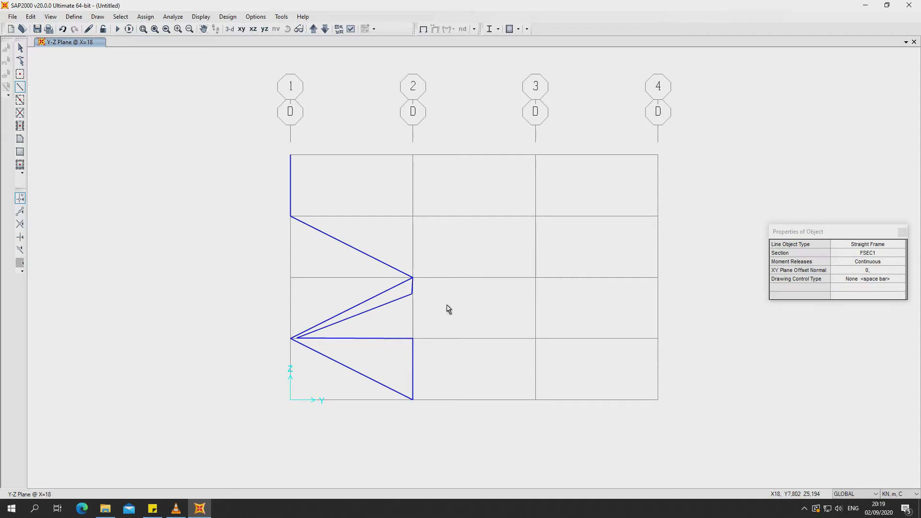
- Add the top-storey triangle between grids 1 and 2, then window-select all the new frames
{"action": "left_click", "coordinate": [20, 48]}
{"action": "left_click", "coordinate": [290, 155]}
{"action": "left_click", "coordinate": [412, 216]}
{"action": "left_click", "coordinate": [413, 155]}
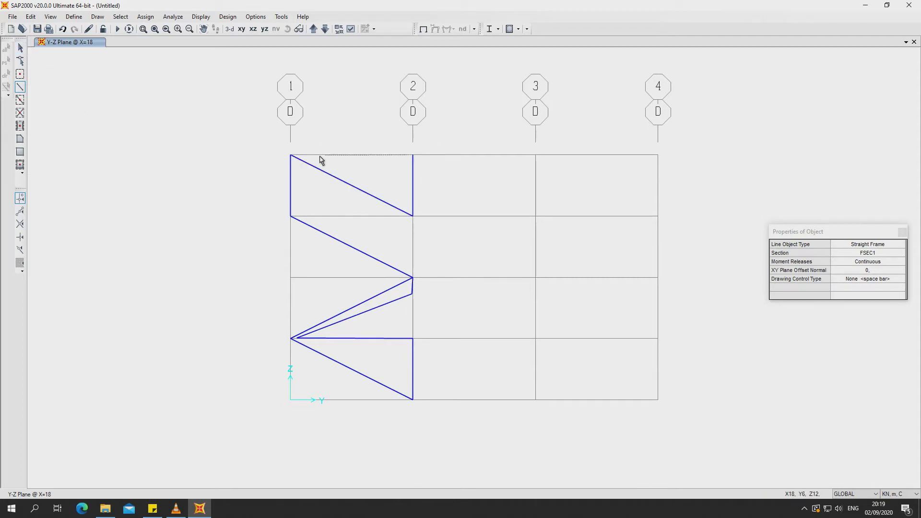
{"action": "double_click", "coordinate": [294, 157]}
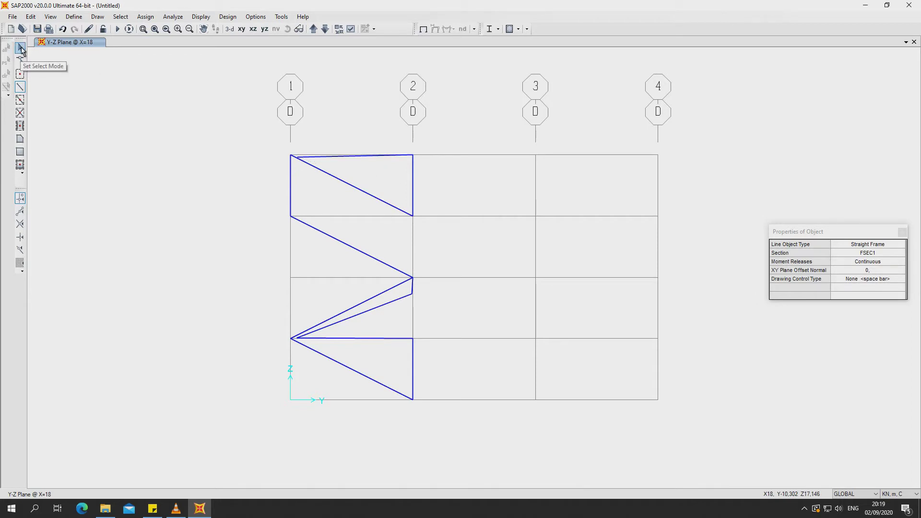
{"action": "left_click", "coordinate": [21, 49]}
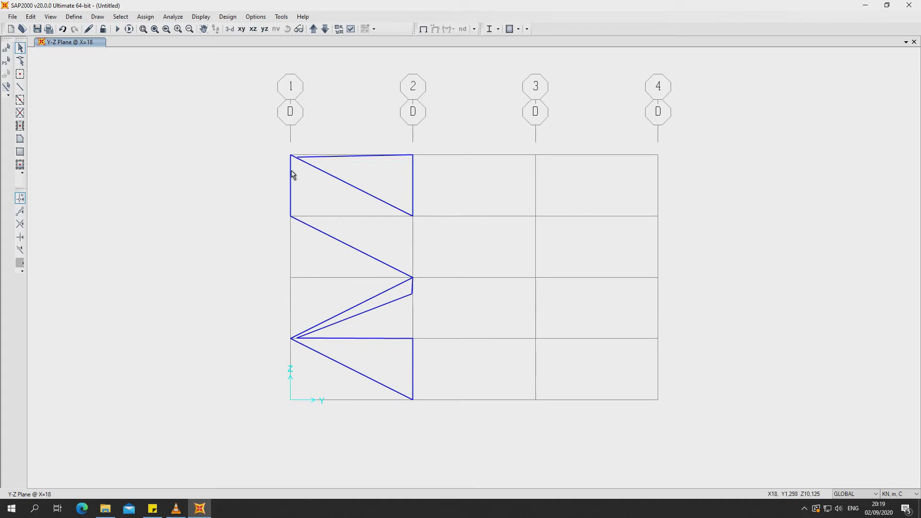
{"action": "mouse_move", "coordinate": [273, 138]}
{"action": "left_mouse_down"}
{"action": "mouse_move", "coordinate": [351, 212]}
{"action": "mouse_move", "coordinate": [442, 440]}
{"action": "left_mouse_up"}
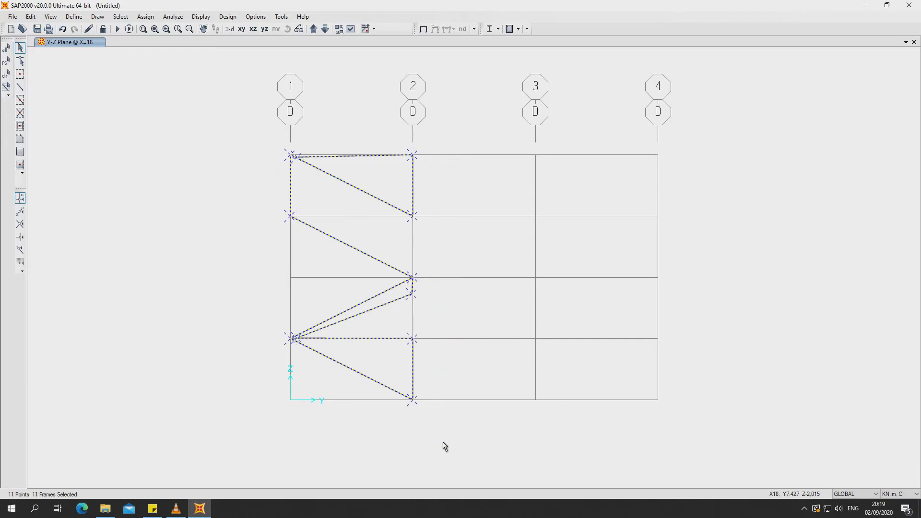
- Set Edit > Replicate to Mirror mode and begin picking the mirror line on the model
{"action": "left_click", "coordinate": [32, 17]}
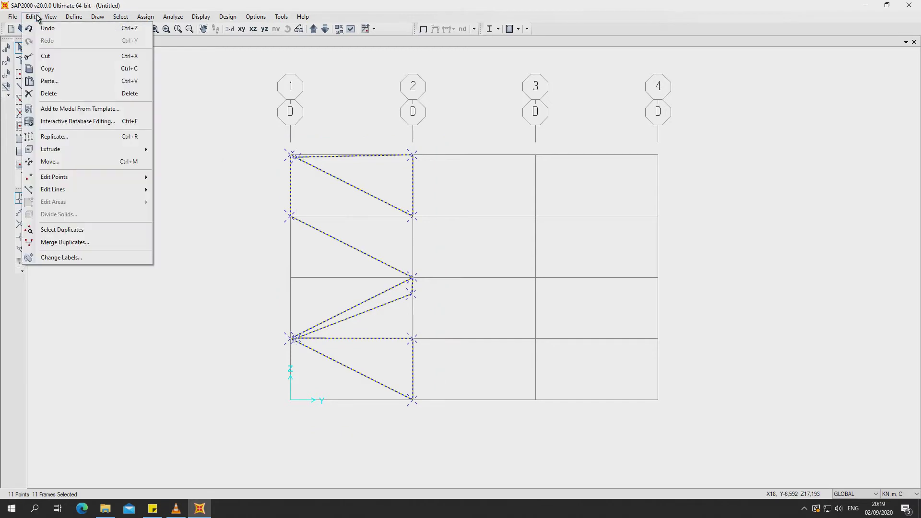
{"action": "left_click", "coordinate": [66, 141]}
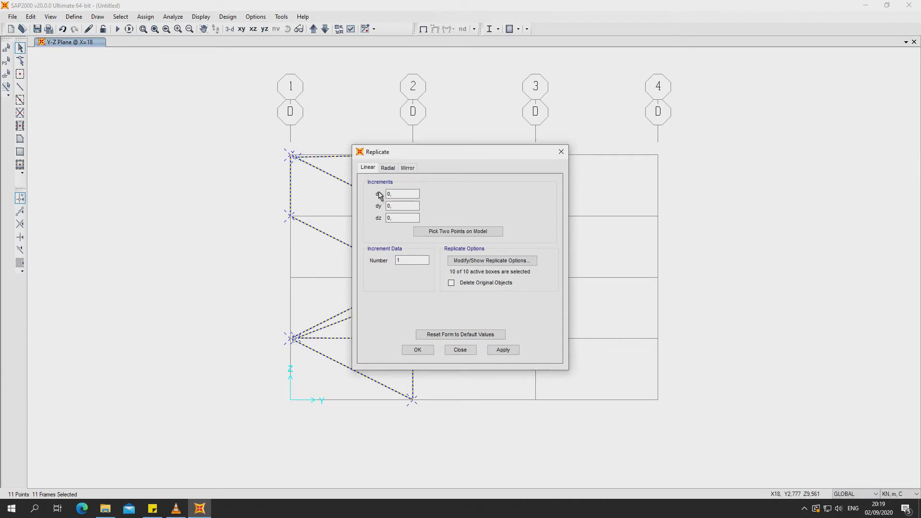
{"action": "left_click", "coordinate": [405, 168]}
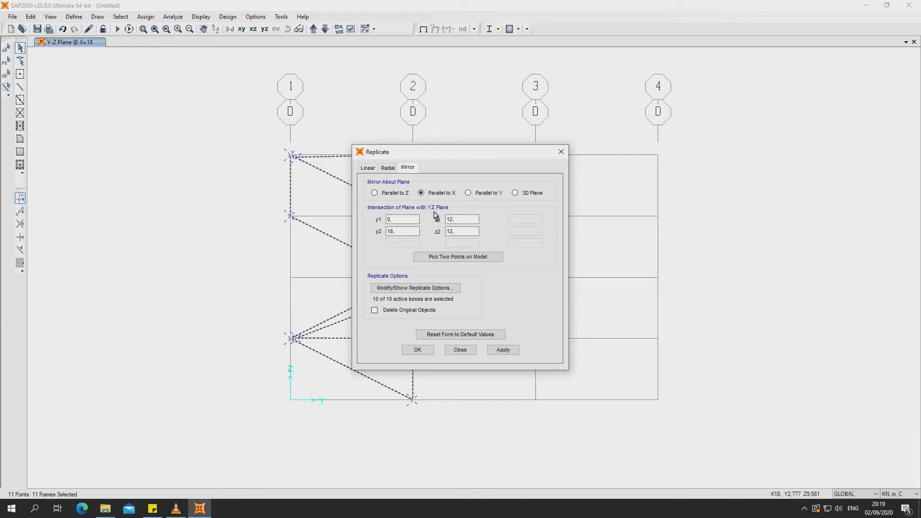
{"action": "left_click_drag", "start_coordinate": [467, 152], "coordinate": [799, 170]}
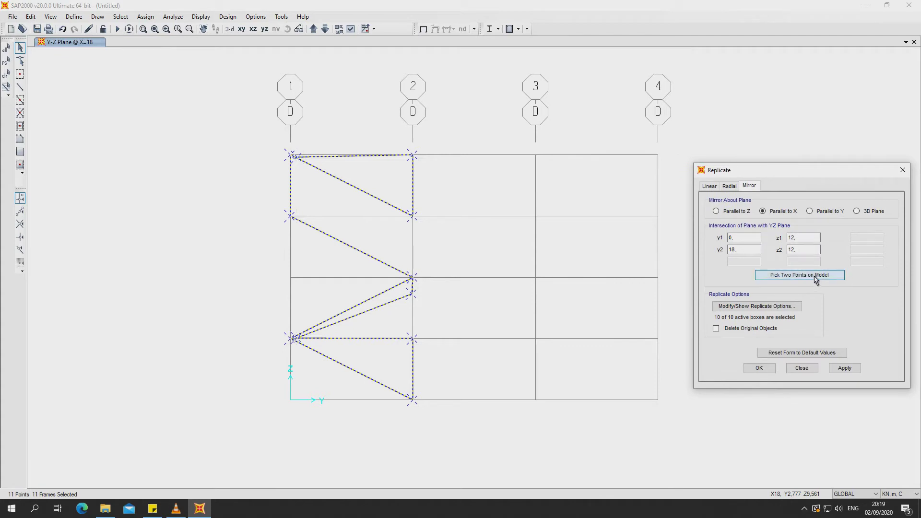
{"action": "left_click", "coordinate": [813, 276]}
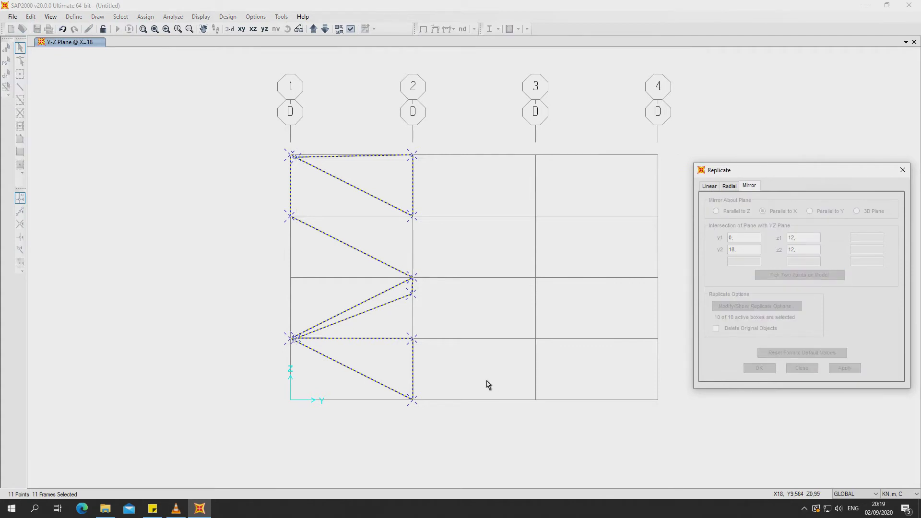
- Mirror the bay 1–2 frames about grid line 2 into bay 2–3 and select the copies
{"action": "left_click", "coordinate": [418, 401]}
{"action": "left_click", "coordinate": [459, 174]}
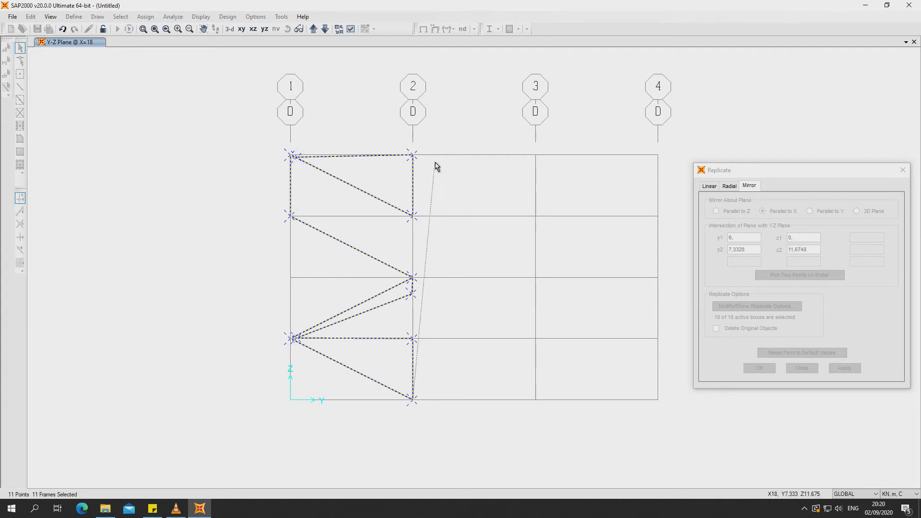
{"action": "left_click", "coordinate": [413, 155]}
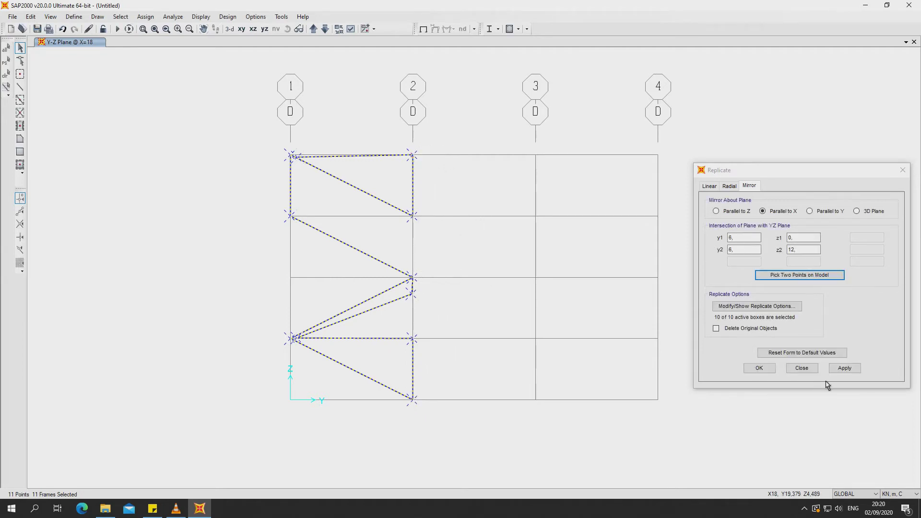
{"action": "left_click", "coordinate": [844, 367]}
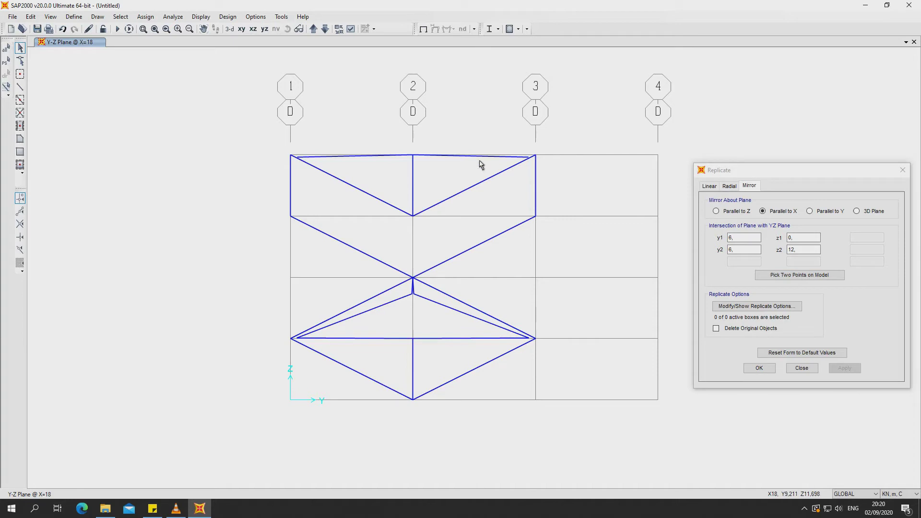
{"action": "left_click_drag", "start_coordinate": [584, 439], "coordinate": [426, 131]}
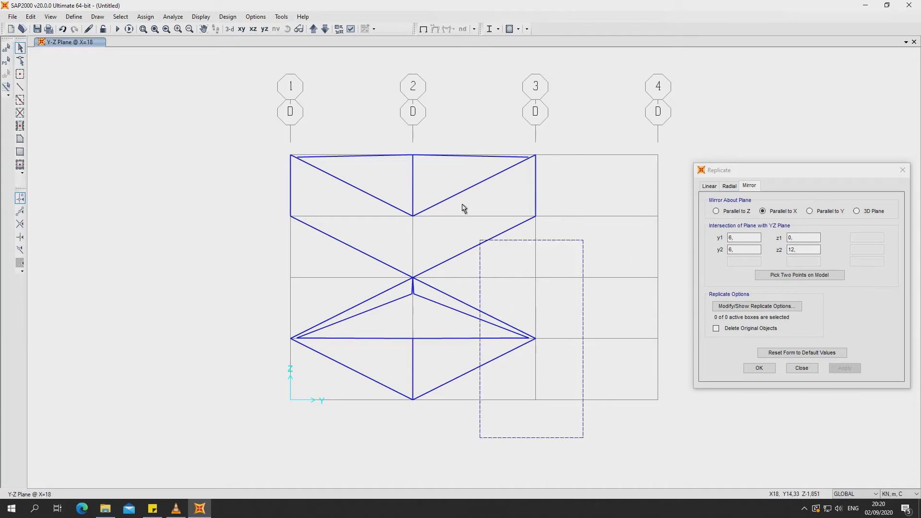
- Mirror the bay 2–3 frames about grid line 3 into bay 3–4, then close Replicate
{"action": "left_click_drag", "start_coordinate": [407, 141], "coordinate": [450, 427]}
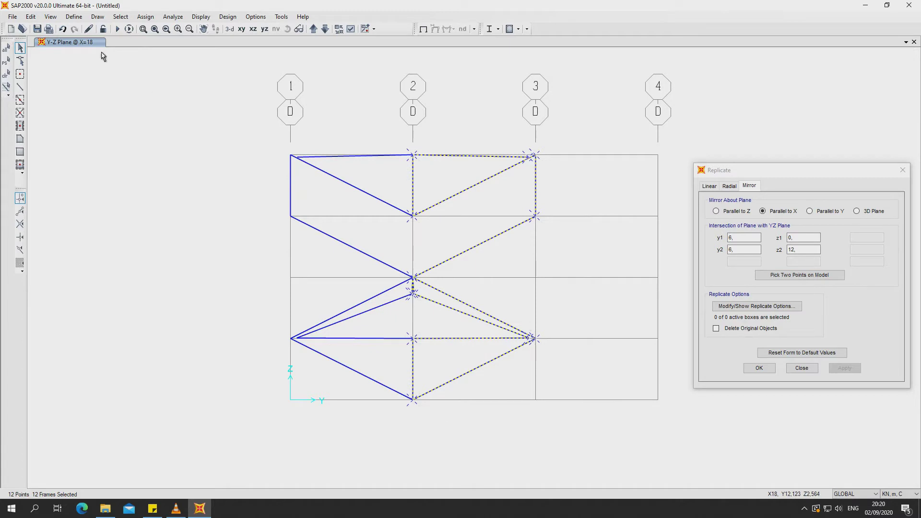
{"action": "left_click", "coordinate": [805, 281]}
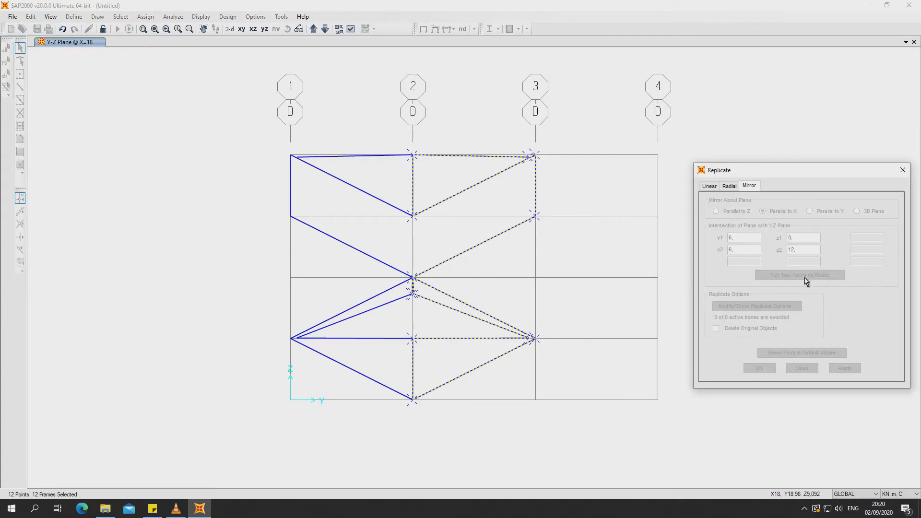
{"action": "left_click", "coordinate": [539, 402]}
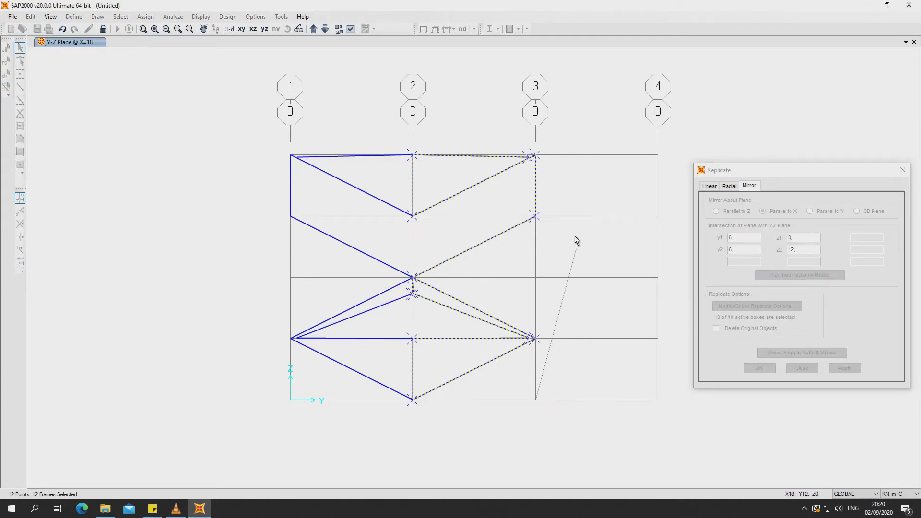
{"action": "left_click", "coordinate": [537, 155]}
{"action": "left_click", "coordinate": [846, 370]}
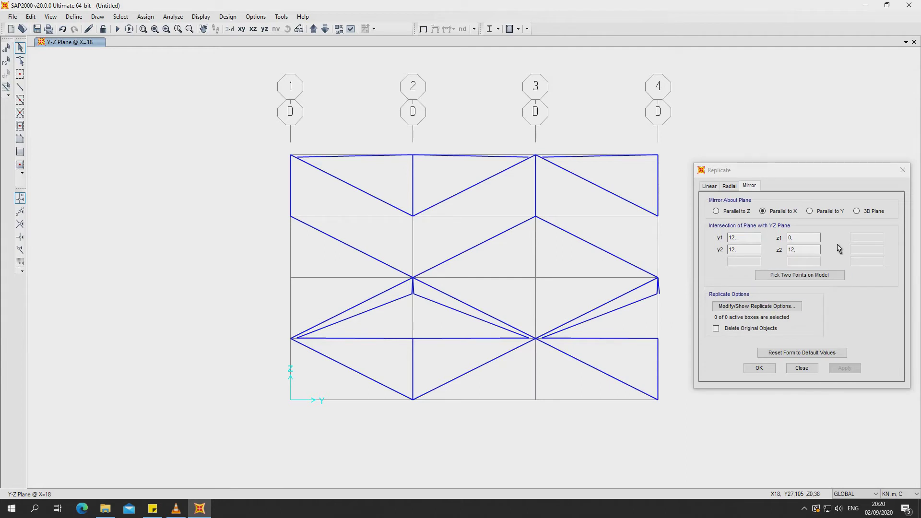
{"action": "left_click", "coordinate": [811, 211]}
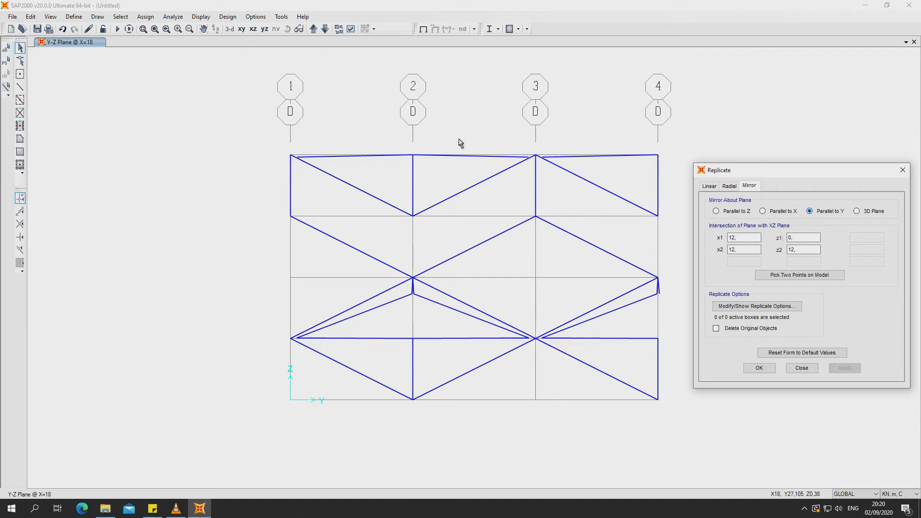
{"action": "left_click", "coordinate": [759, 368]}
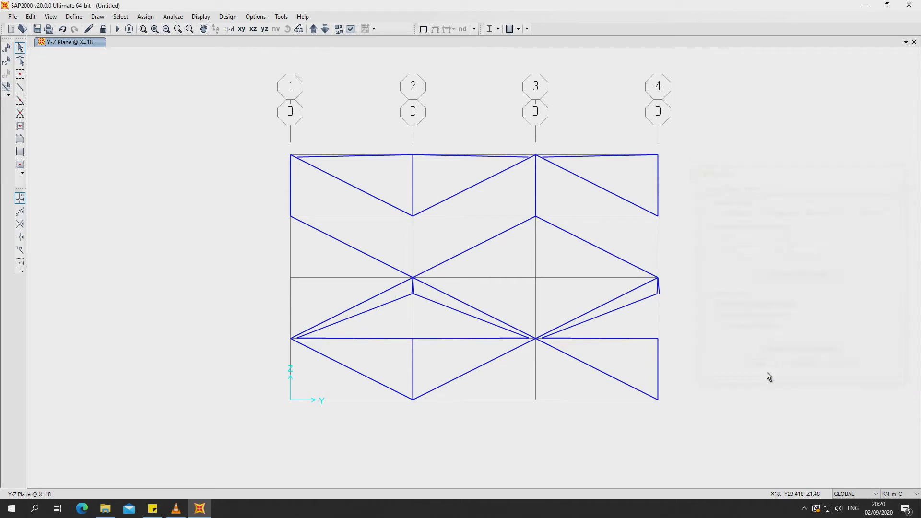
- In the X-Z elevation, draw zigzag bracing between grids A and B up to line B's top
{"action": "left_click", "coordinate": [255, 32]}
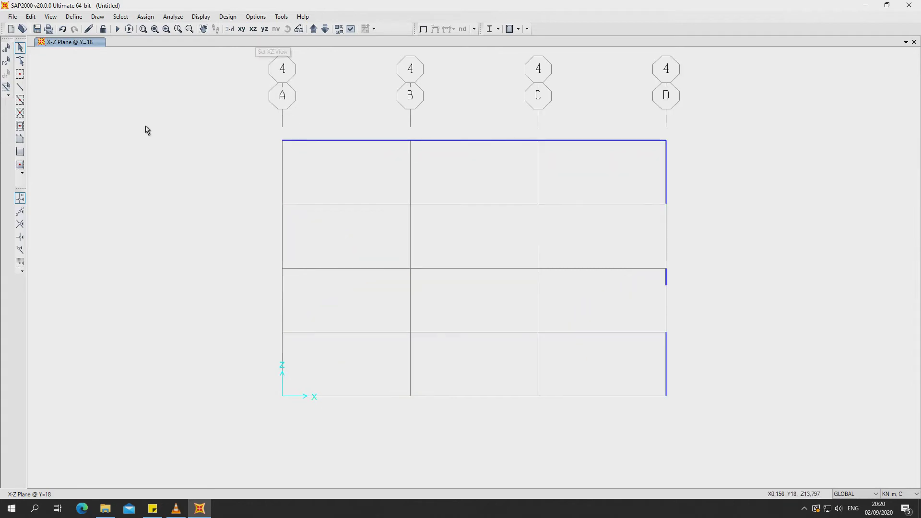
{"action": "left_click", "coordinate": [19, 88]}
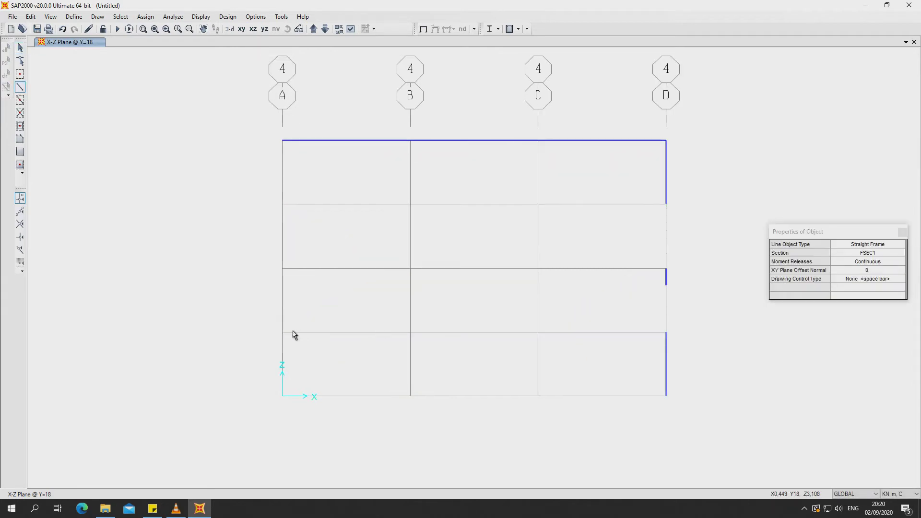
{"action": "left_click", "coordinate": [283, 332]}
{"action": "left_click", "coordinate": [410, 269]}
{"action": "left_click", "coordinate": [282, 268]}
{"action": "left_click", "coordinate": [410, 204]}
{"action": "left_click", "coordinate": [282, 204]}
{"action": "double_click", "coordinate": [411, 142]}
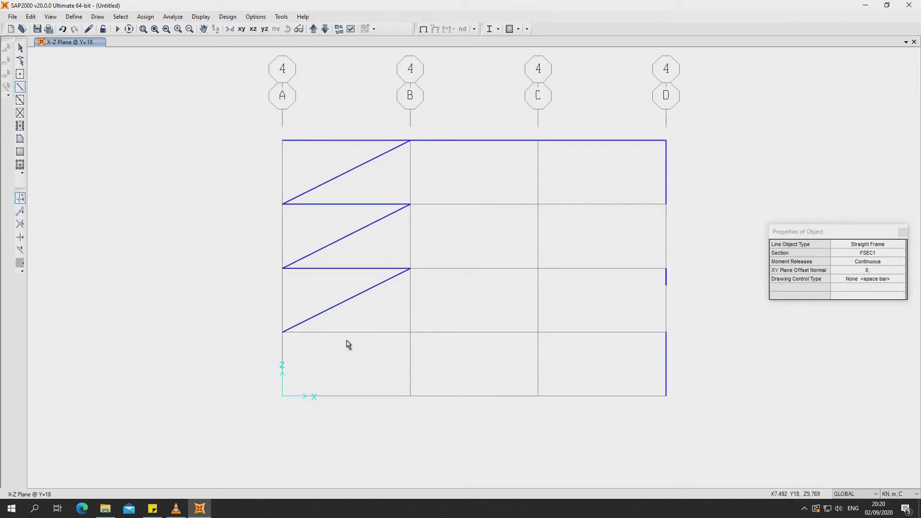
- Close the bottom storey: diagonal from A level 1 to B base, column on B, beam to A
{"action": "left_click", "coordinate": [282, 332]}
{"action": "left_click", "coordinate": [410, 396]}
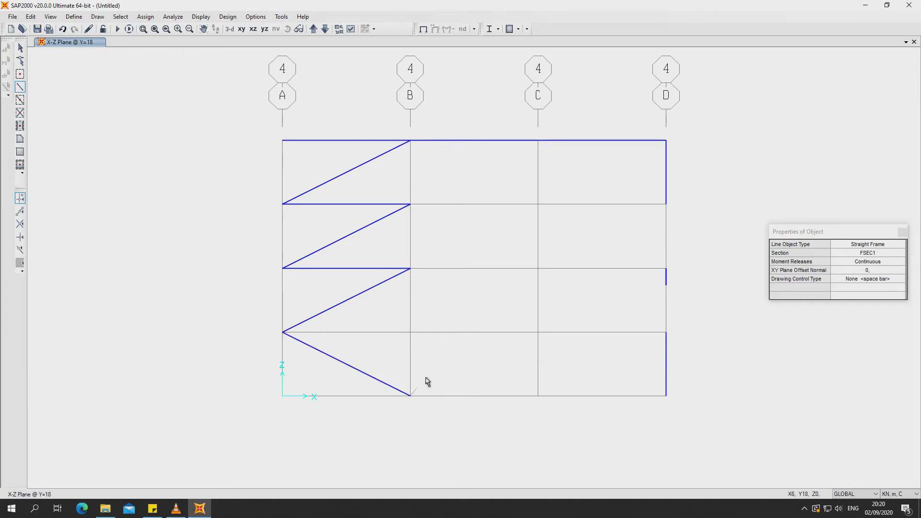
{"action": "left_click", "coordinate": [410, 332]}
{"action": "left_click", "coordinate": [282, 331]}
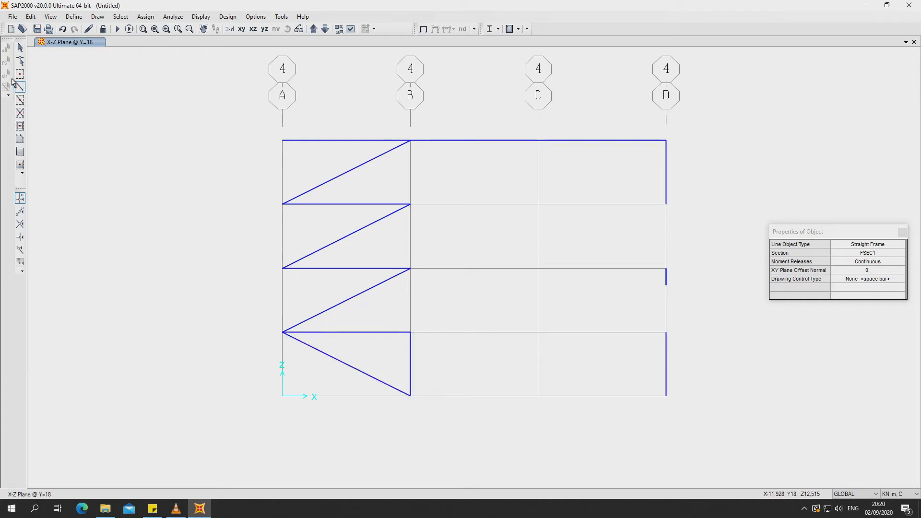
{"action": "left_click", "coordinate": [20, 48]}
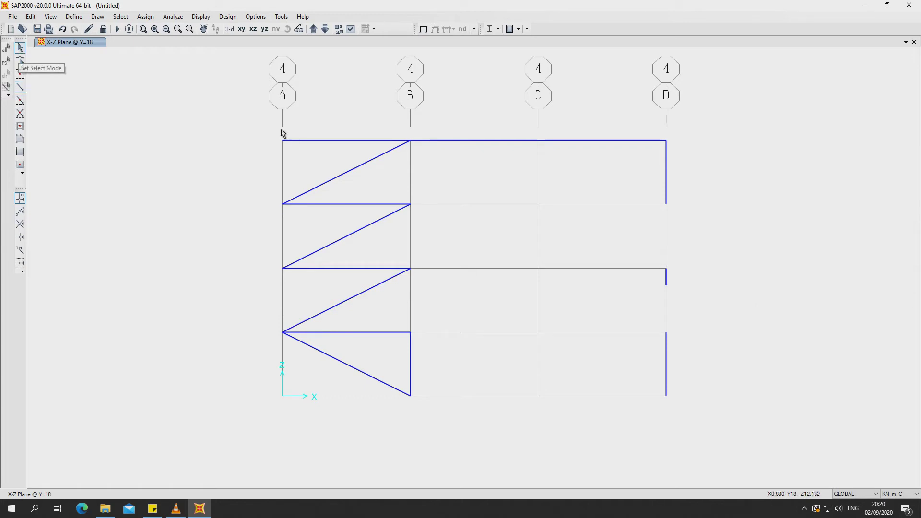
- Select all frames in bay A–B and set Edit > Replicate to Mirror
{"action": "left_click_drag", "start_coordinate": [268, 124], "coordinate": [424, 453]}
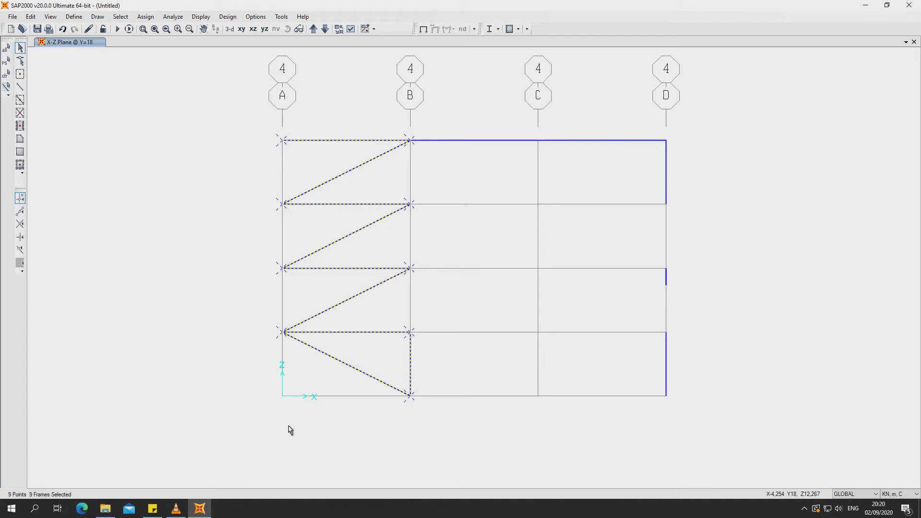
{"action": "left_click", "coordinate": [31, 17]}
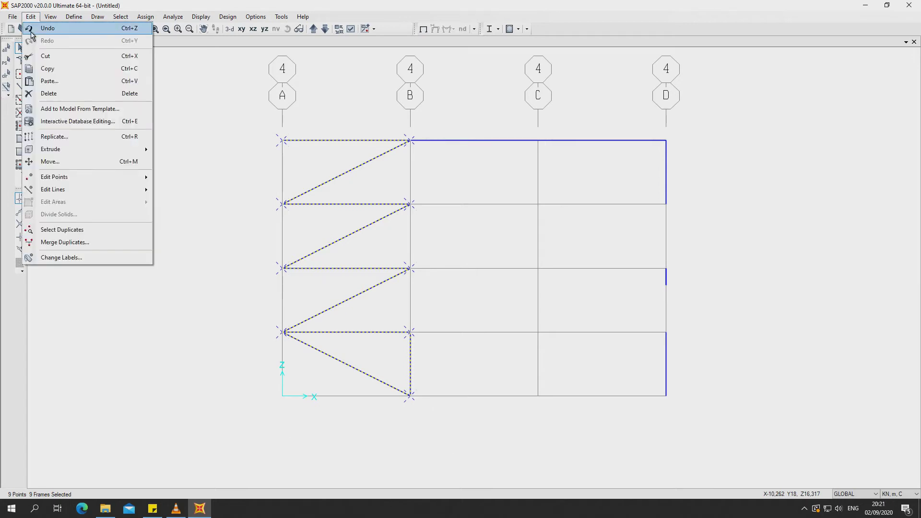
{"action": "left_click", "coordinate": [64, 139]}
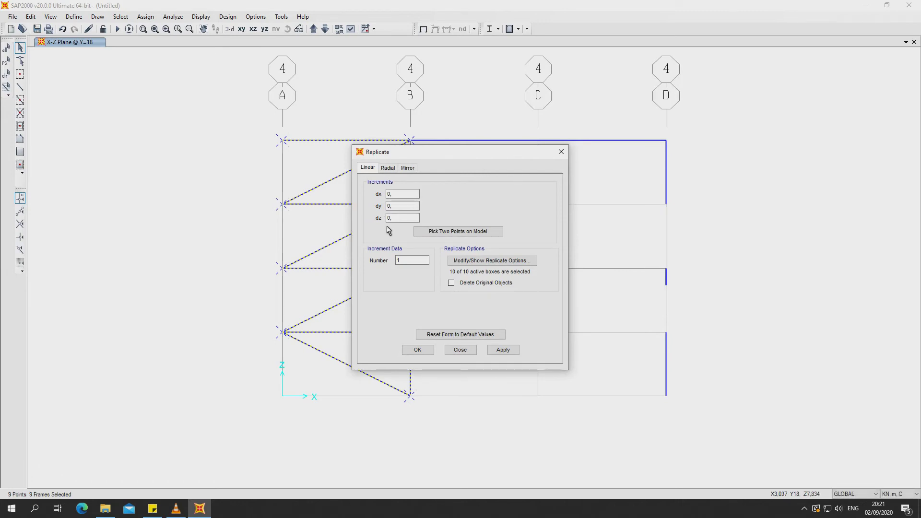
{"action": "left_click", "coordinate": [410, 170]}
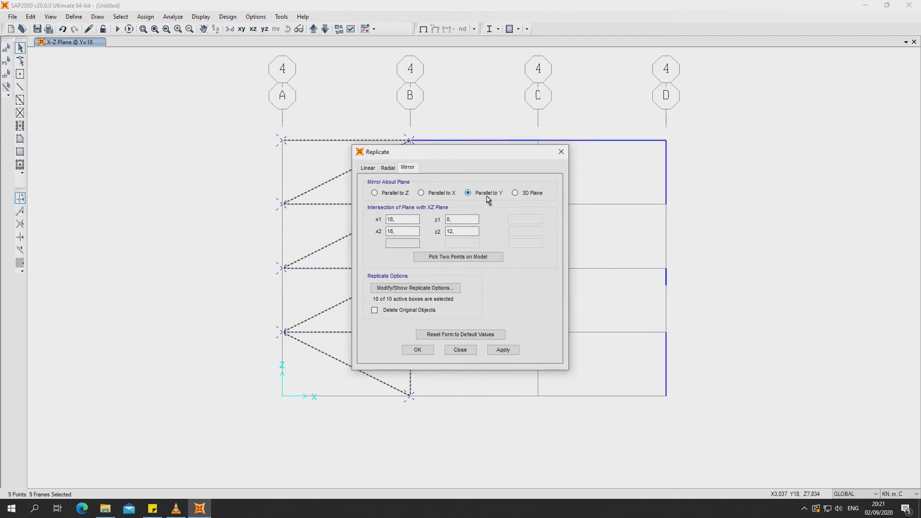
{"action": "left_click_drag", "start_coordinate": [477, 160], "coordinate": [696, 180]}
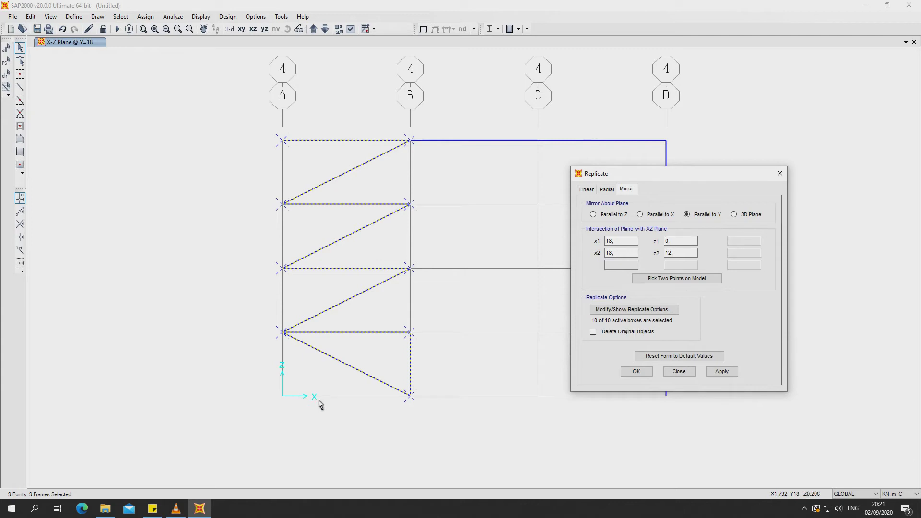
- Mirror the selection about grid line B into bay B–C, then select the new bracing
{"action": "left_click", "coordinate": [668, 281]}
{"action": "left_click", "coordinate": [410, 396]}
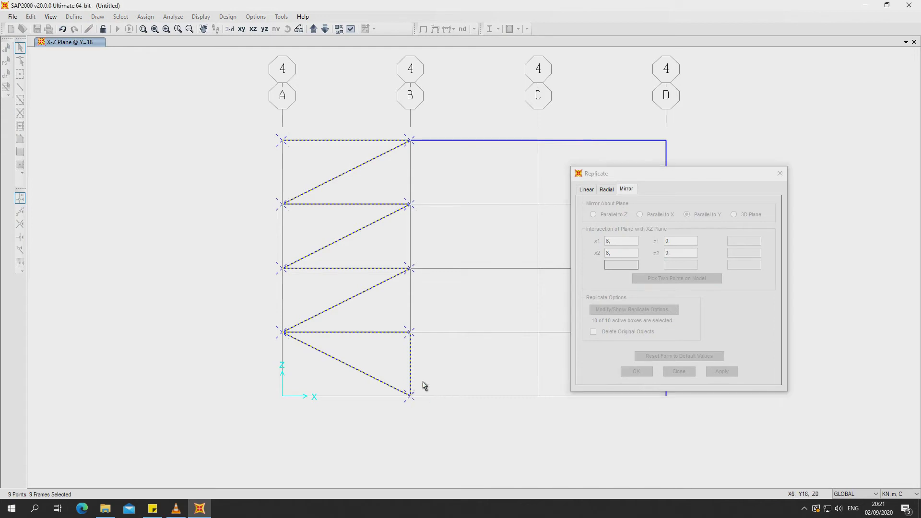
{"action": "left_click", "coordinate": [410, 140]}
{"action": "left_click", "coordinate": [732, 373]}
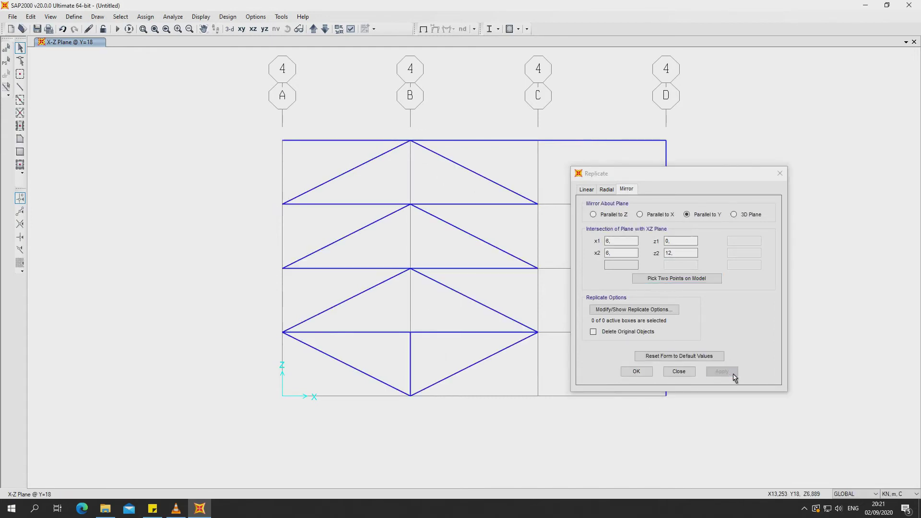
{"action": "left_click_drag", "start_coordinate": [552, 442], "coordinate": [434, 162]}
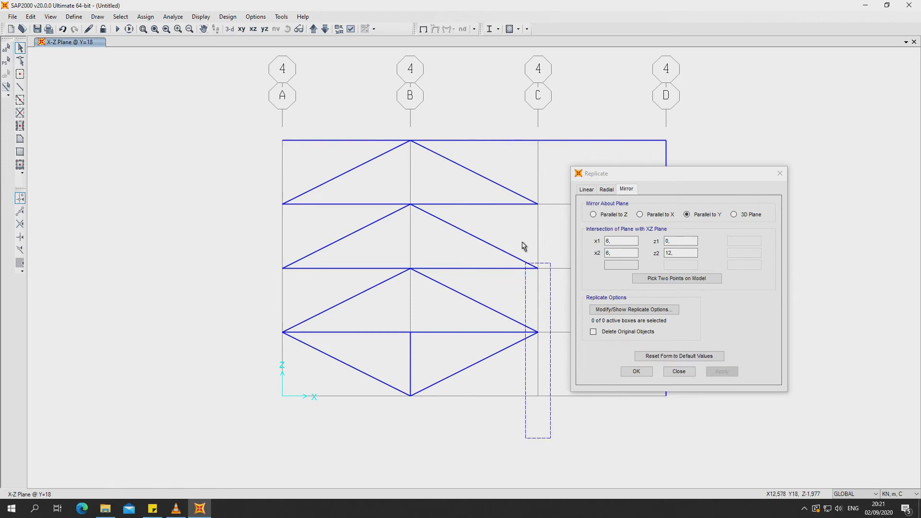
- Mirror the B–C bracing about grid line C into bay C–D, close Replicate, and show 3-D
{"action": "left_click_drag", "start_coordinate": [405, 132], "coordinate": [436, 398]}
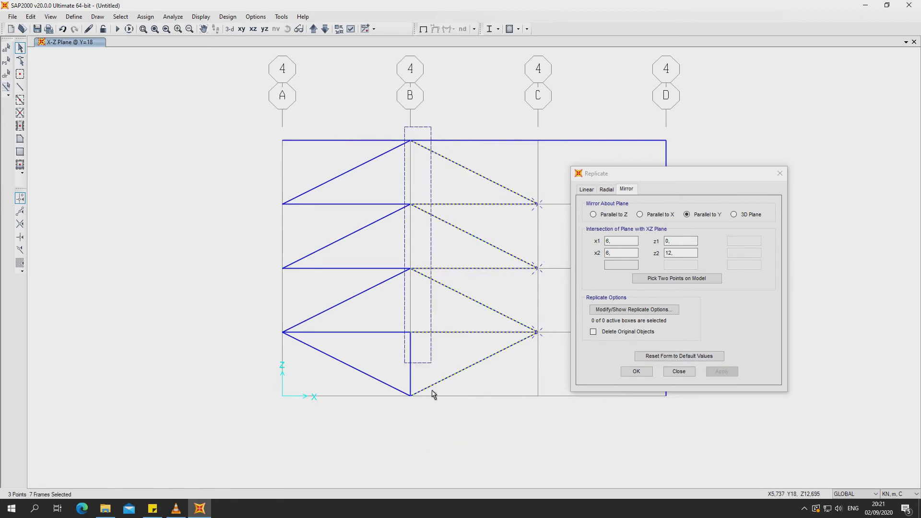
{"action": "left_click_drag", "start_coordinate": [686, 178], "coordinate": [800, 181]}
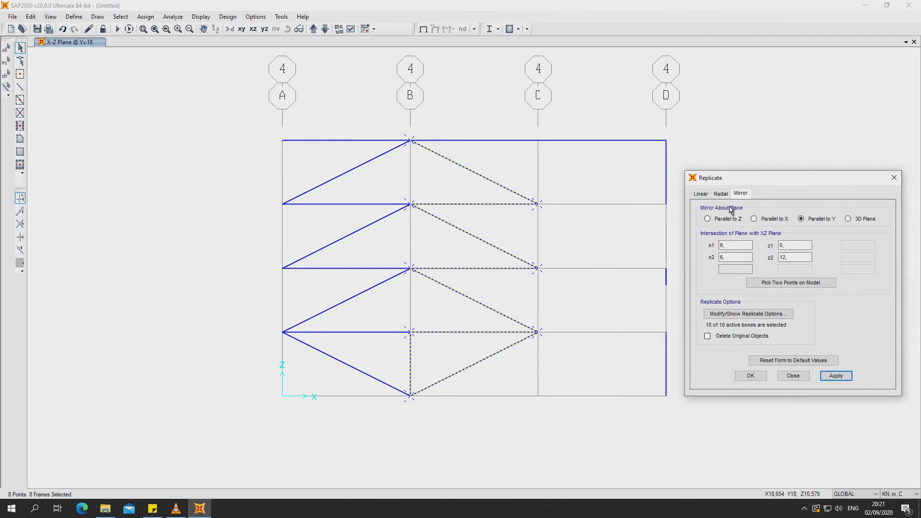
{"action": "left_click", "coordinate": [782, 283]}
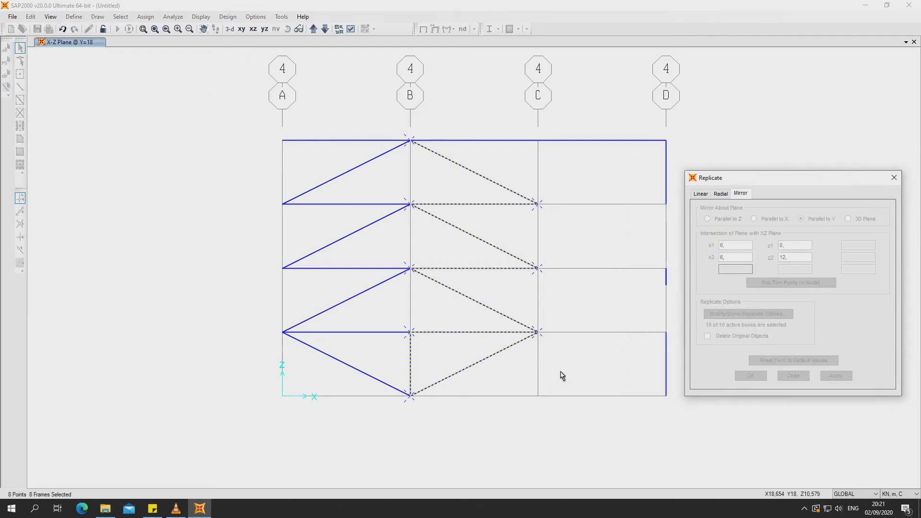
{"action": "left_click", "coordinate": [538, 394]}
{"action": "left_click", "coordinate": [538, 141]}
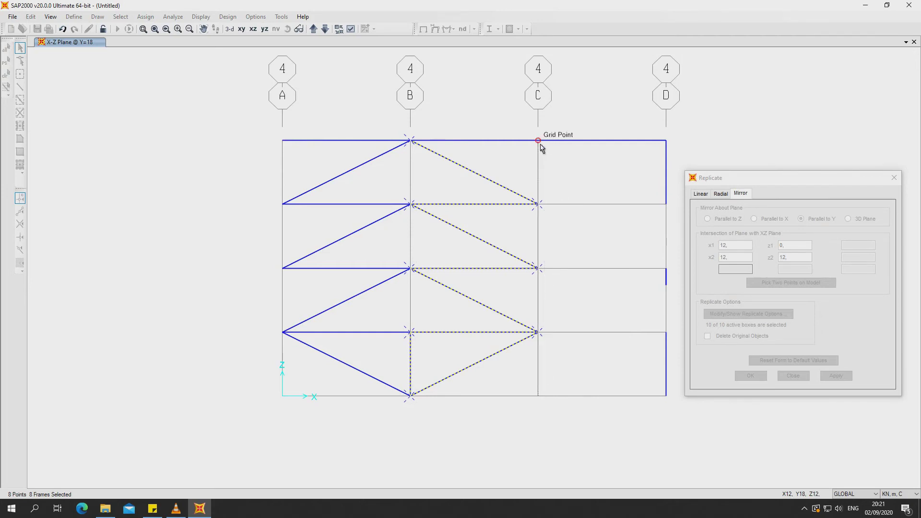
{"action": "left_click", "coordinate": [845, 377]}
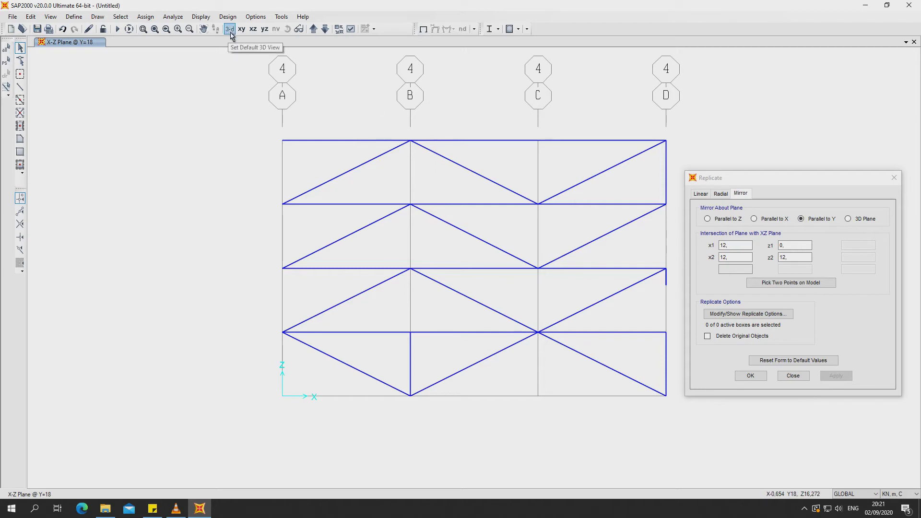
{"action": "left_click", "coordinate": [762, 376]}
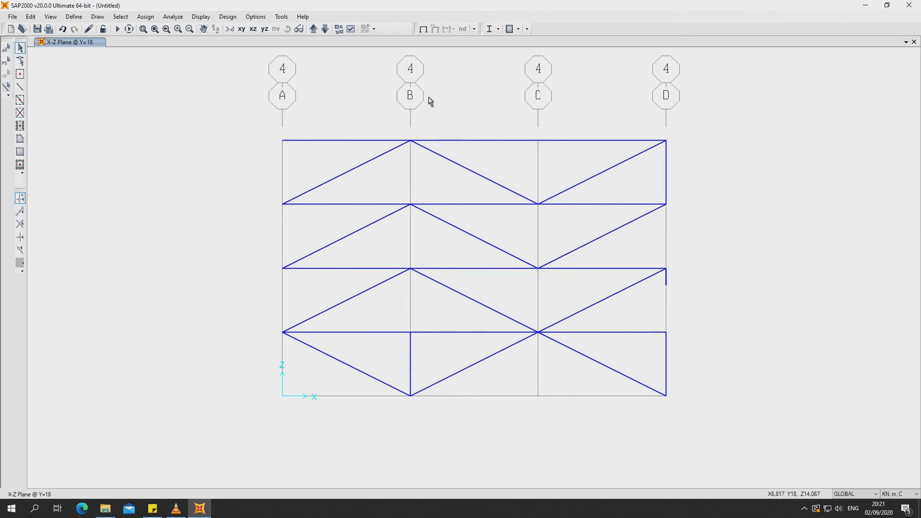
{"action": "left_click", "coordinate": [229, 30]}
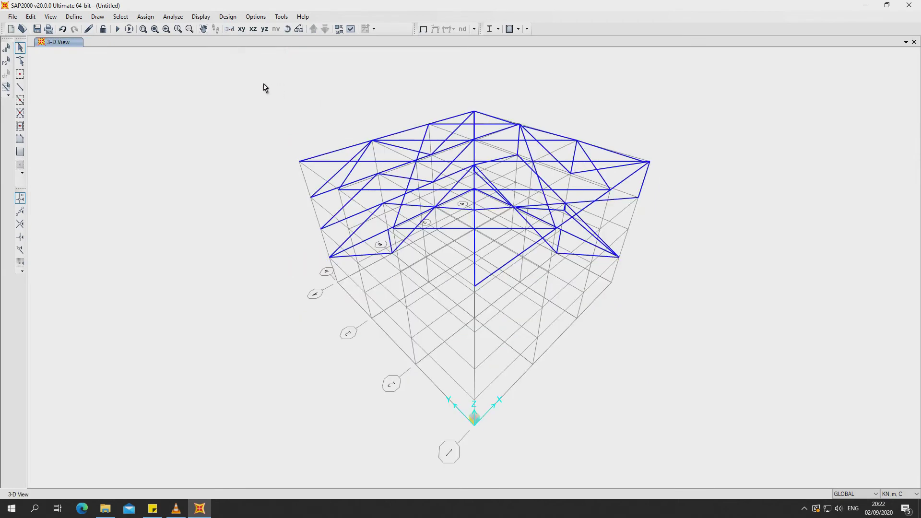
- Window-select every frame member in the 3-D view, delete them, and refresh the display
{"action": "left_click_drag", "start_coordinate": [258, 87], "coordinate": [723, 306]}
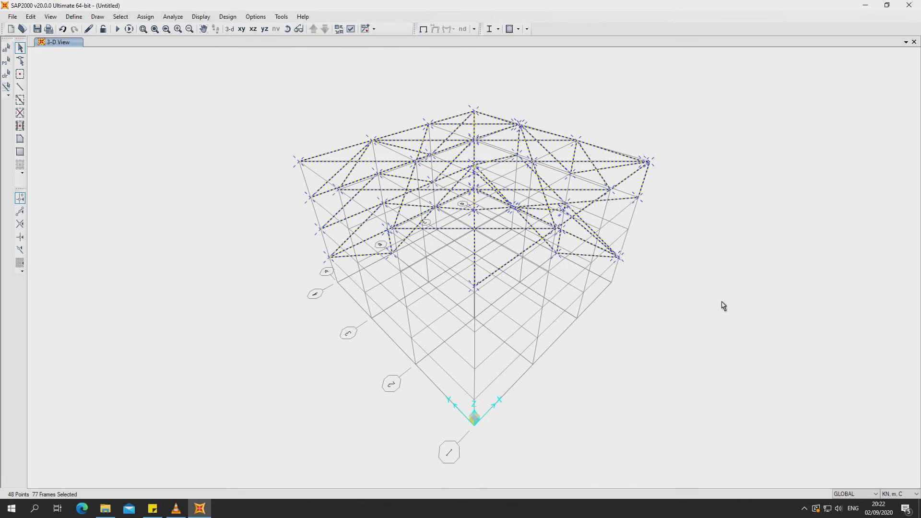
{"action": "key", "text": "Delete"}
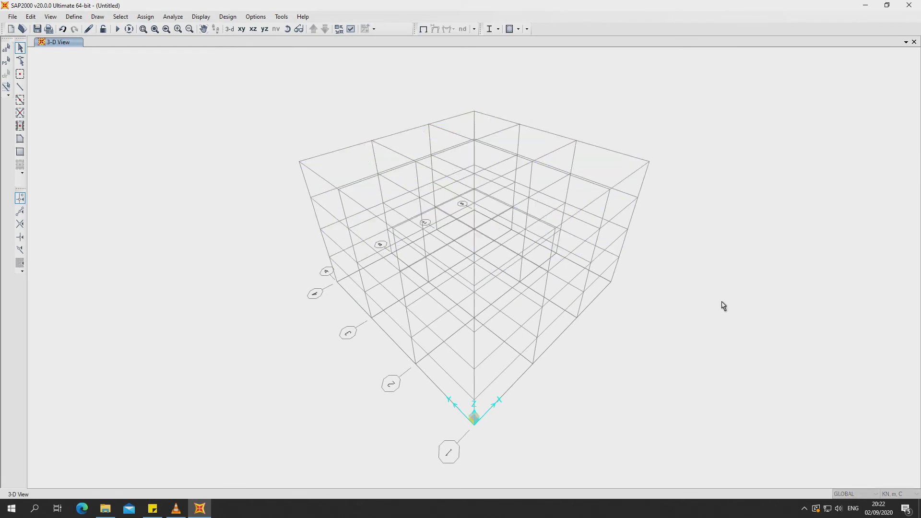
{"action": "left_click", "coordinate": [287, 29]}
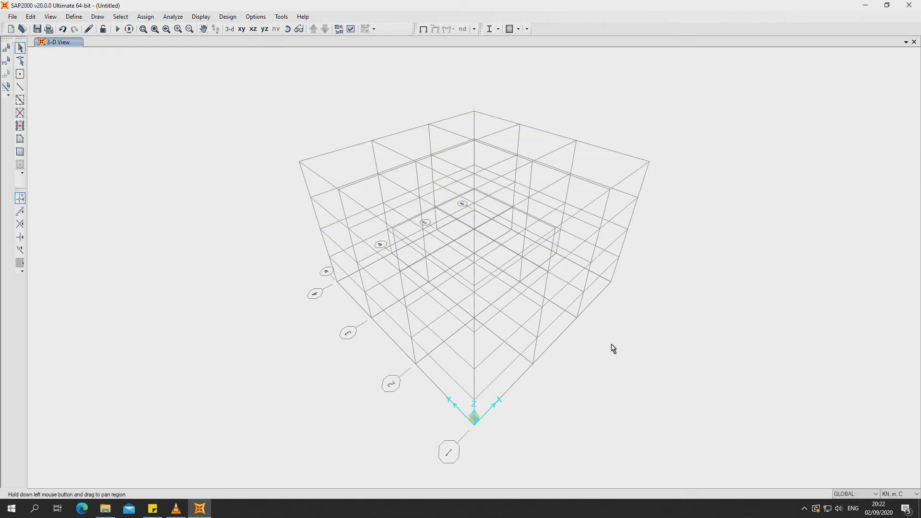
- Reset the 3-D view and draw the base rectangle of beams at the origin corner
{"action": "left_click_drag", "start_coordinate": [593, 342], "coordinate": [584, 334]}
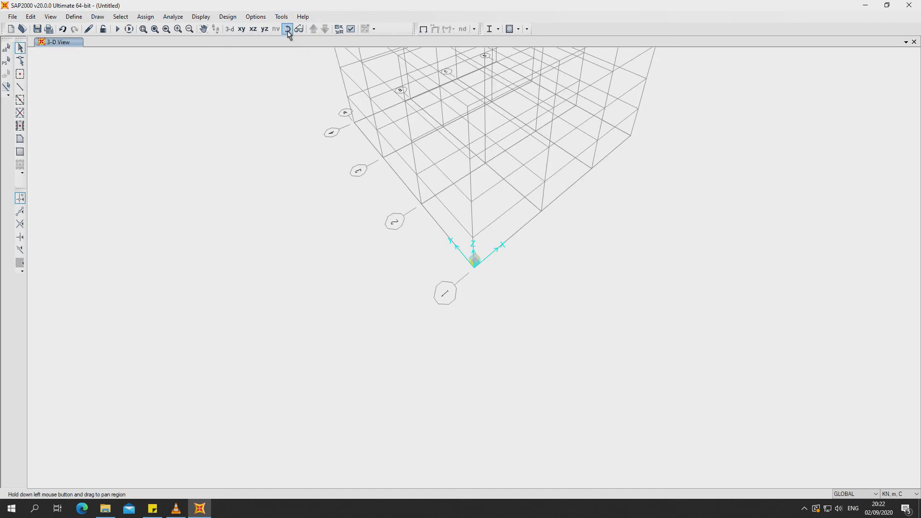
{"action": "left_click_drag", "start_coordinate": [634, 337], "coordinate": [619, 329]}
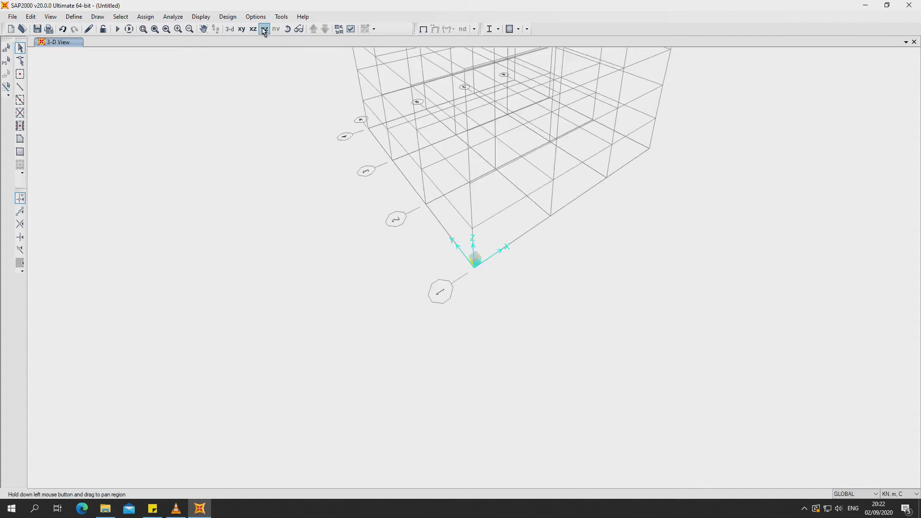
{"action": "left_click", "coordinate": [155, 29]}
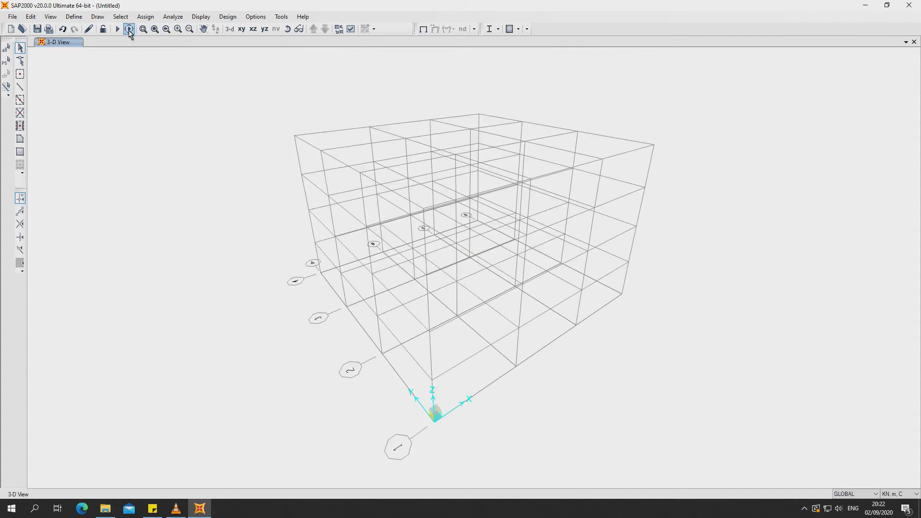
{"action": "left_click", "coordinate": [20, 87]}
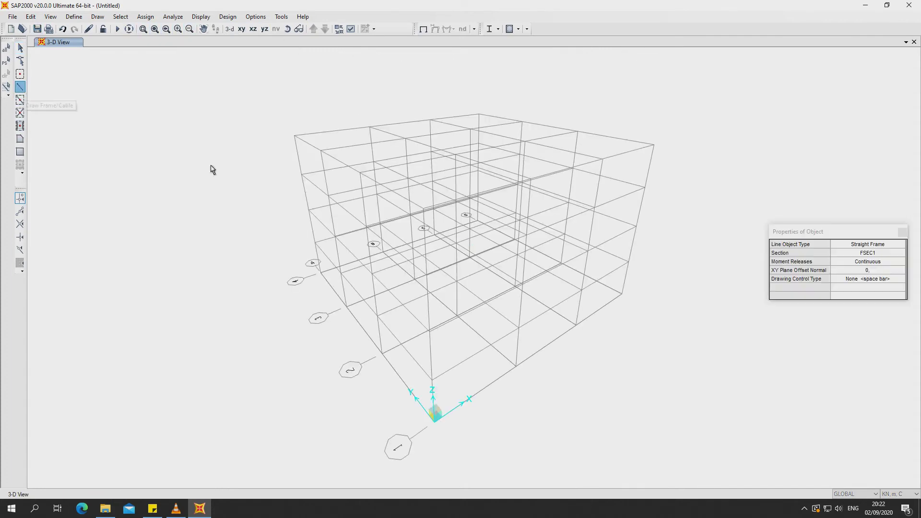
{"action": "left_click", "coordinate": [382, 353]}
{"action": "left_click", "coordinate": [434, 422]}
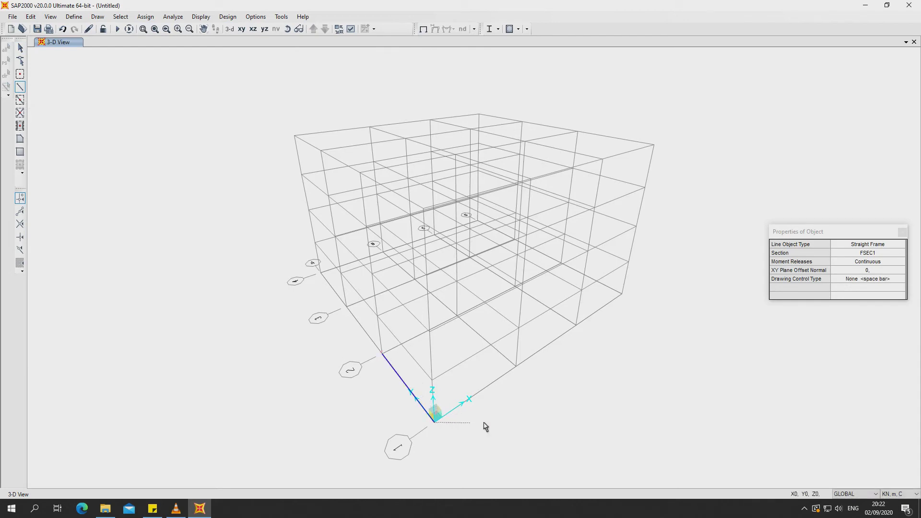
{"action": "left_click", "coordinate": [516, 365]}
{"action": "left_click", "coordinate": [518, 329]}
{"action": "left_click", "coordinate": [431, 379]}
{"action": "left_click", "coordinate": [378, 317]}
{"action": "left_click", "coordinate": [382, 353]}
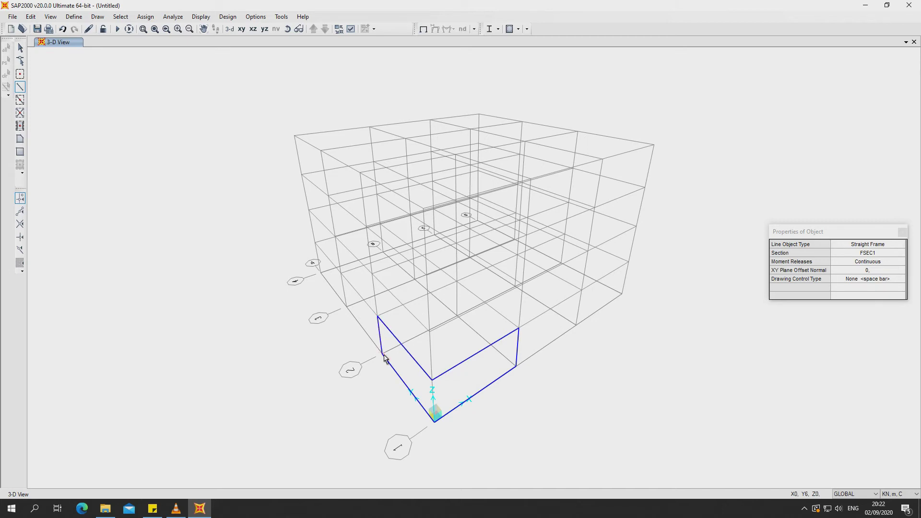
- Add the remaining beams and columns to close the 12-member frame box
{"action": "left_click", "coordinate": [378, 317]}
{"action": "left_click", "coordinate": [456, 282]}
{"action": "left_click", "coordinate": [517, 329]}
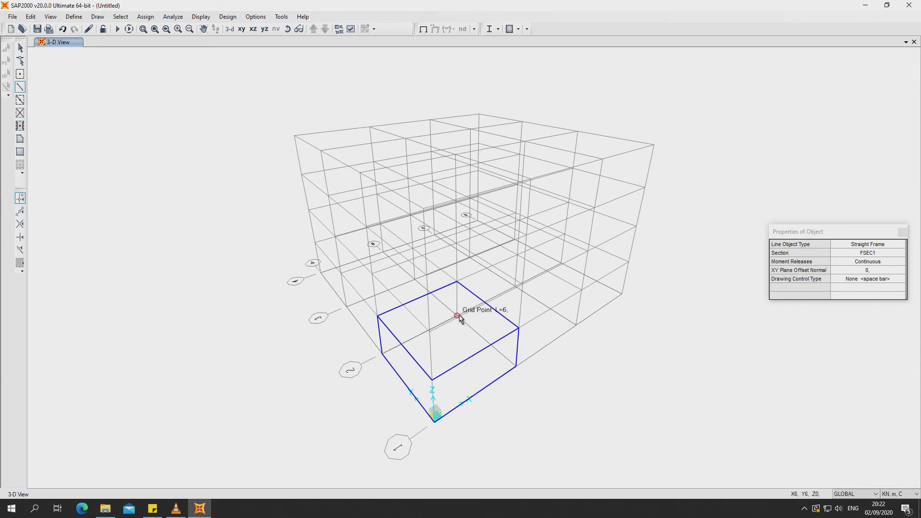
{"action": "left_click", "coordinate": [456, 282]}
{"action": "left_click", "coordinate": [457, 315]}
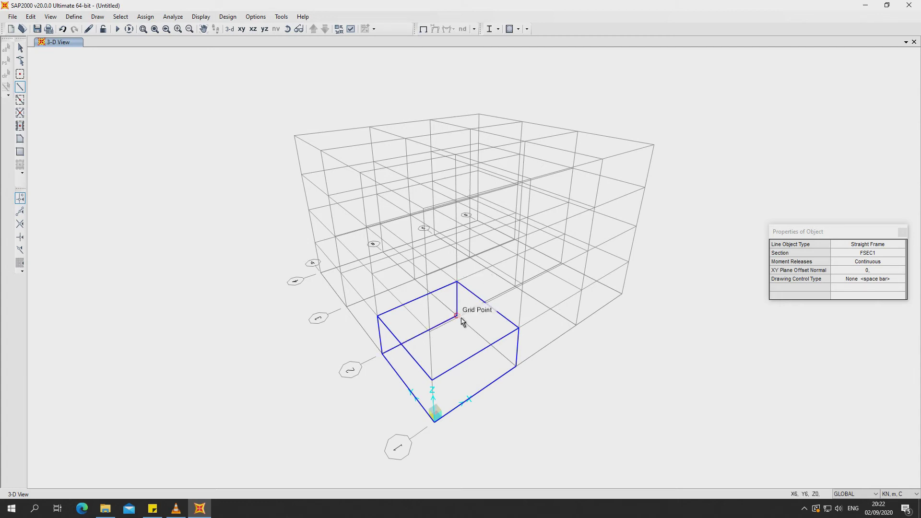
{"action": "left_click", "coordinate": [517, 369]}
{"action": "left_click", "coordinate": [432, 378]}
{"action": "left_click", "coordinate": [434, 421]}
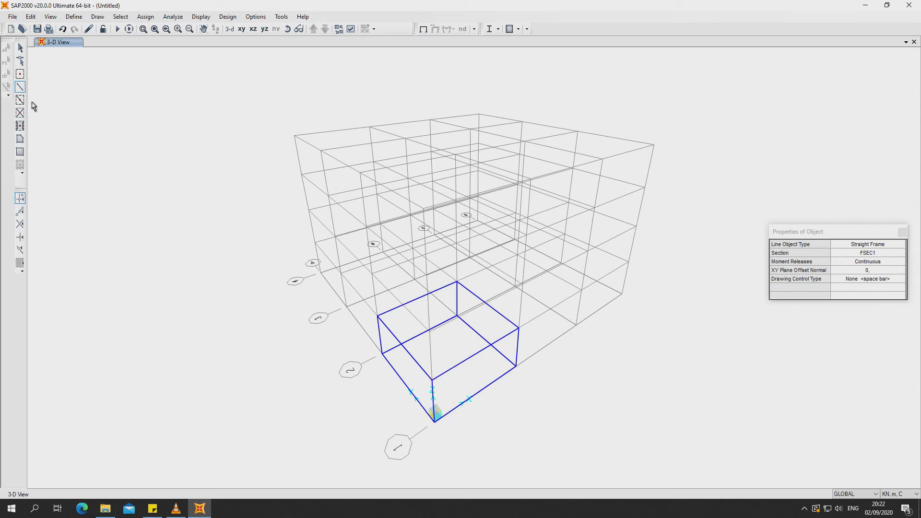
{"action": "left_click", "coordinate": [19, 48]}
- Select the corner box and set Replicate to Mirror about a 3D Plane
{"action": "left_click_drag", "start_coordinate": [318, 238], "coordinate": [550, 468]}
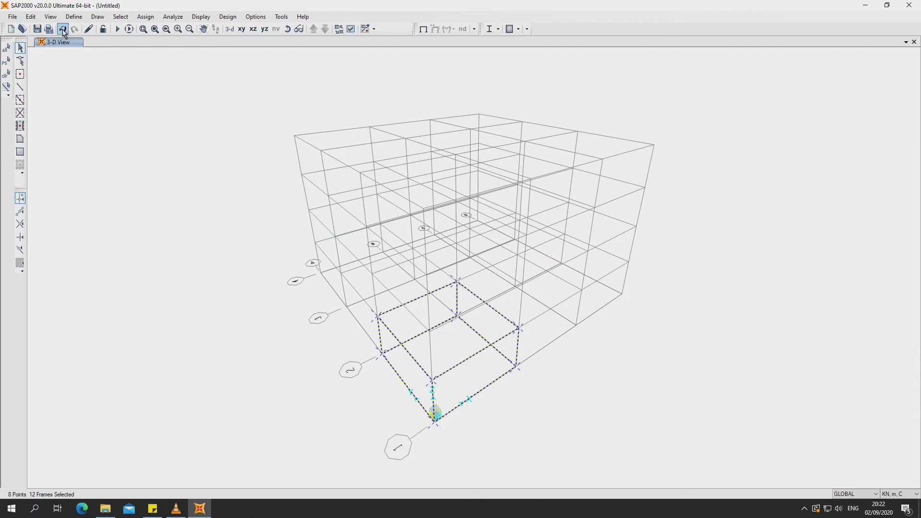
{"action": "left_click", "coordinate": [31, 17]}
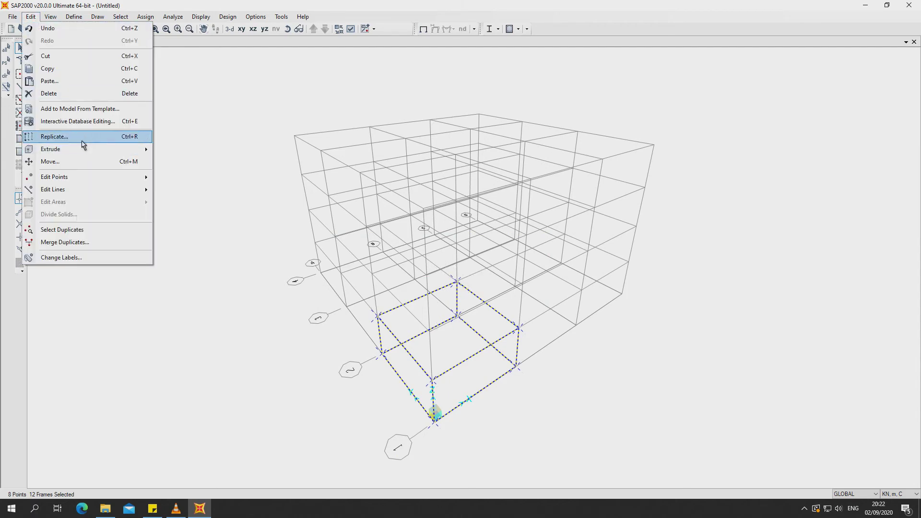
{"action": "left_click", "coordinate": [82, 138]}
{"action": "left_click", "coordinate": [407, 168]}
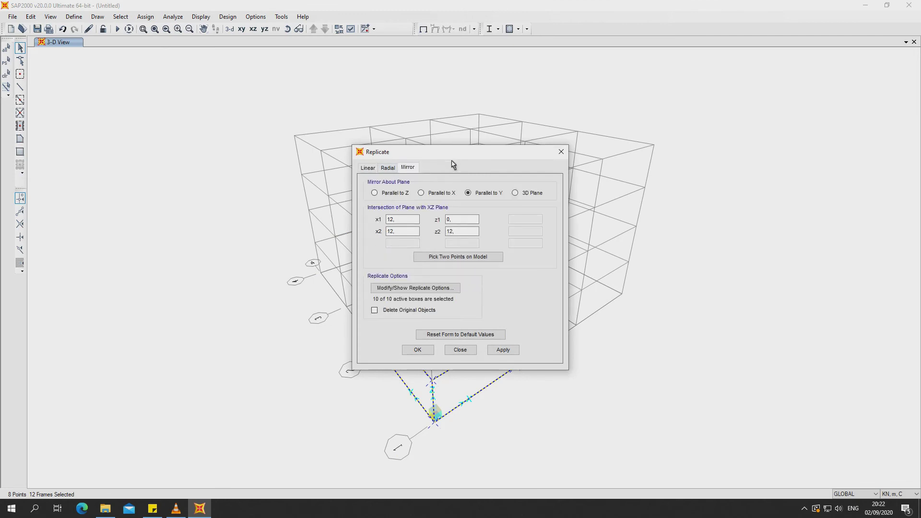
{"action": "left_click_drag", "start_coordinate": [450, 162], "coordinate": [767, 191]}
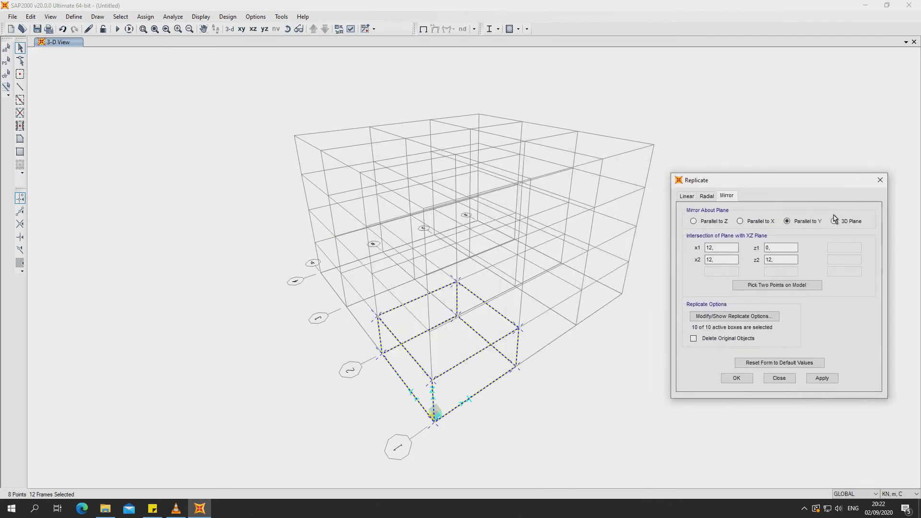
{"action": "left_click", "coordinate": [834, 221]}
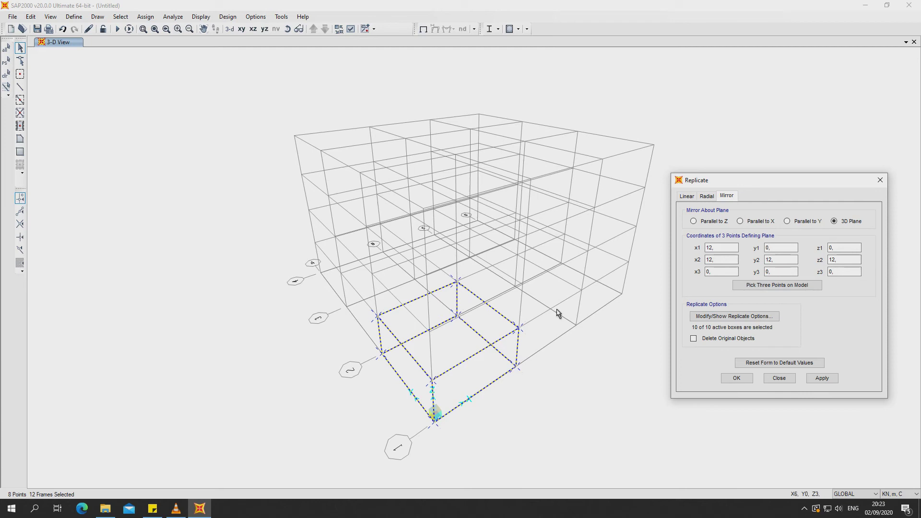
- Pick plane points (6,0,0), (6,0,3), (6,6,3) and apply the mirror
{"action": "left_click", "coordinate": [781, 288]}
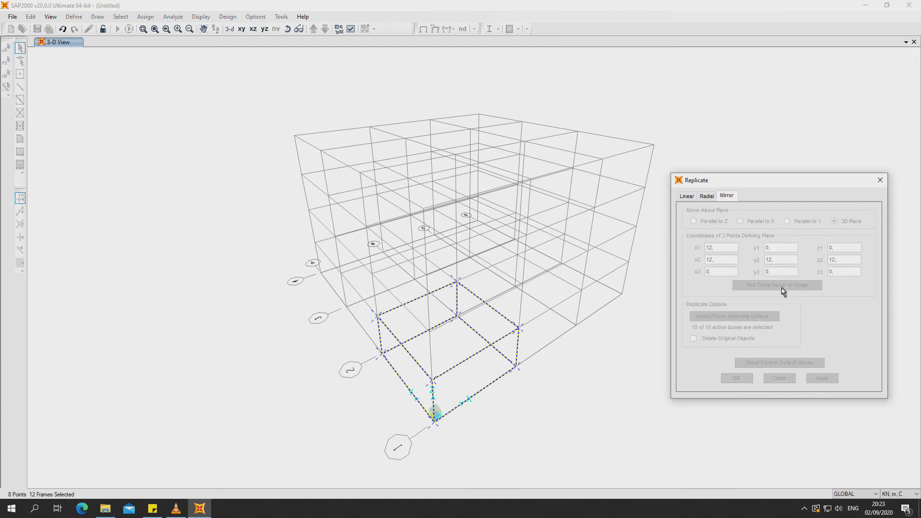
{"action": "left_click", "coordinate": [516, 367]}
{"action": "left_click", "coordinate": [519, 330]}
{"action": "left_click", "coordinate": [457, 282]}
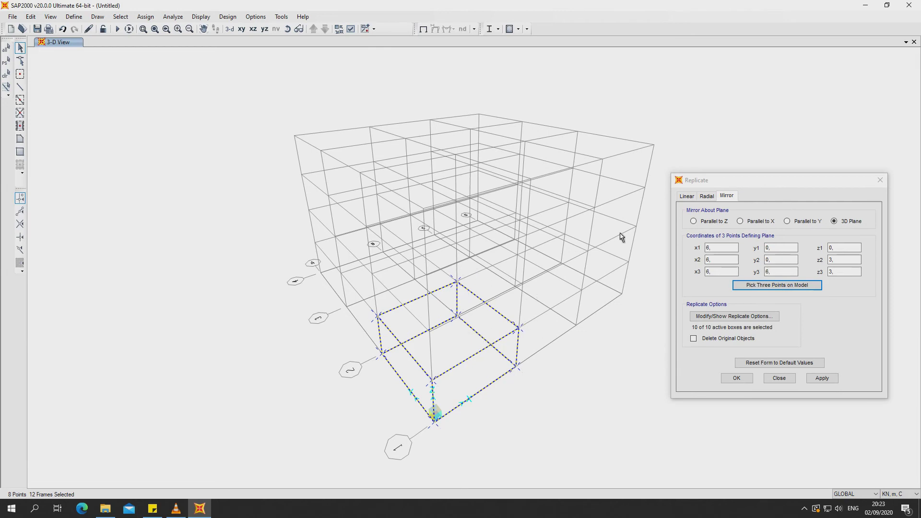
{"action": "left_click", "coordinate": [822, 378]}
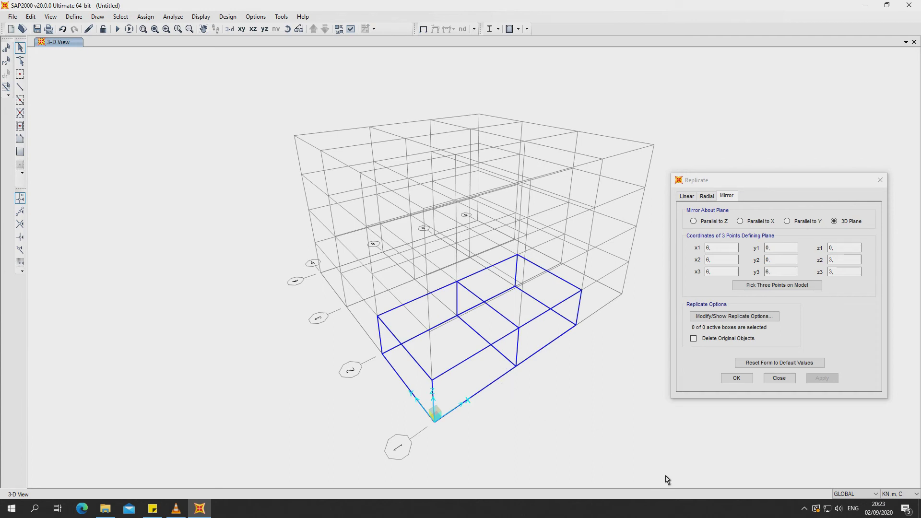
- Select all frame members of the original corner box
{"action": "left_click_drag", "start_coordinate": [344, 261], "coordinate": [483, 440]}
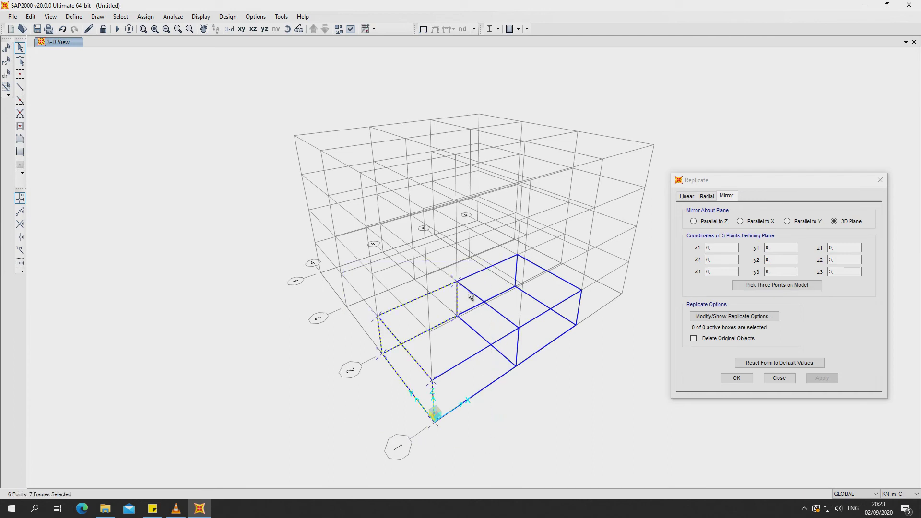
{"action": "left_click", "coordinate": [511, 322]}
{"action": "left_click", "coordinate": [482, 341]}
{"action": "left_click", "coordinate": [517, 347]}
{"action": "left_click", "coordinate": [471, 361]}
{"action": "left_click", "coordinate": [486, 387]}
- Mirror the box about the y = 0 plane through (0,0,0), (6,0,0), (6,0,3)
{"action": "left_click", "coordinate": [778, 288]}
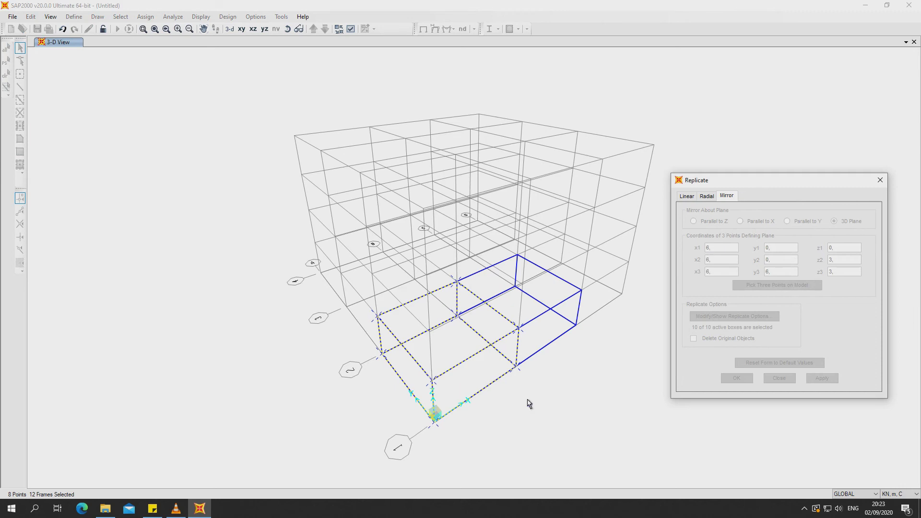
{"action": "left_click", "coordinate": [435, 424]}
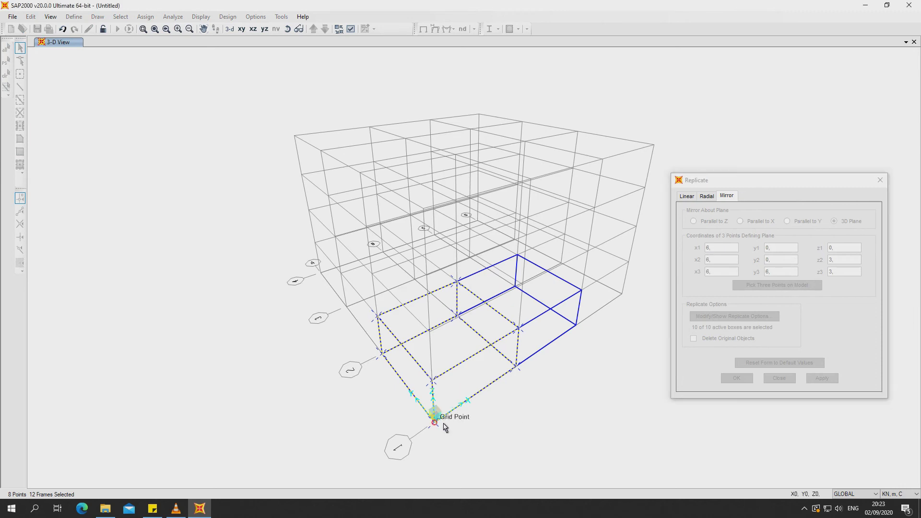
{"action": "left_click", "coordinate": [519, 328]}
{"action": "left_click", "coordinate": [831, 381]}
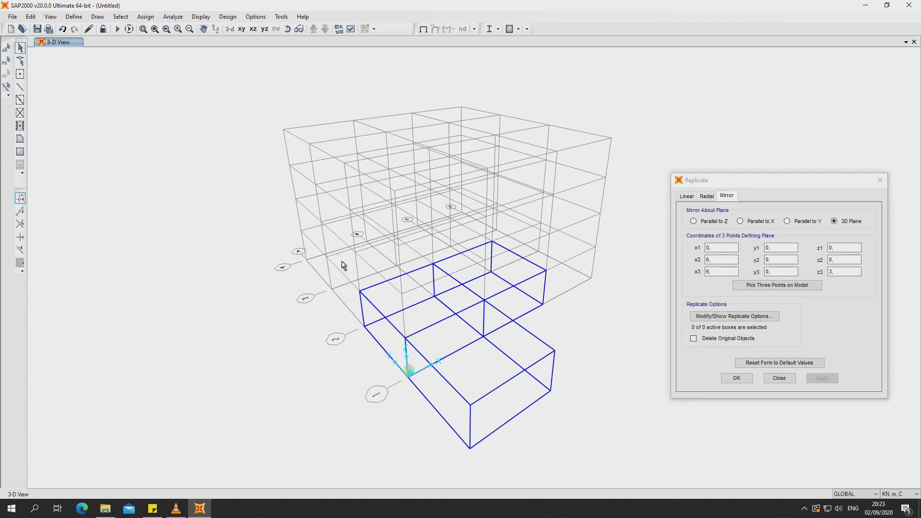
{"action": "left_click_drag", "start_coordinate": [338, 255], "coordinate": [396, 383]}
- Select the 12 frame members of the original box
{"action": "left_click_drag", "start_coordinate": [379, 273], "coordinate": [330, 370]}
{"action": "left_click", "coordinate": [432, 325]}
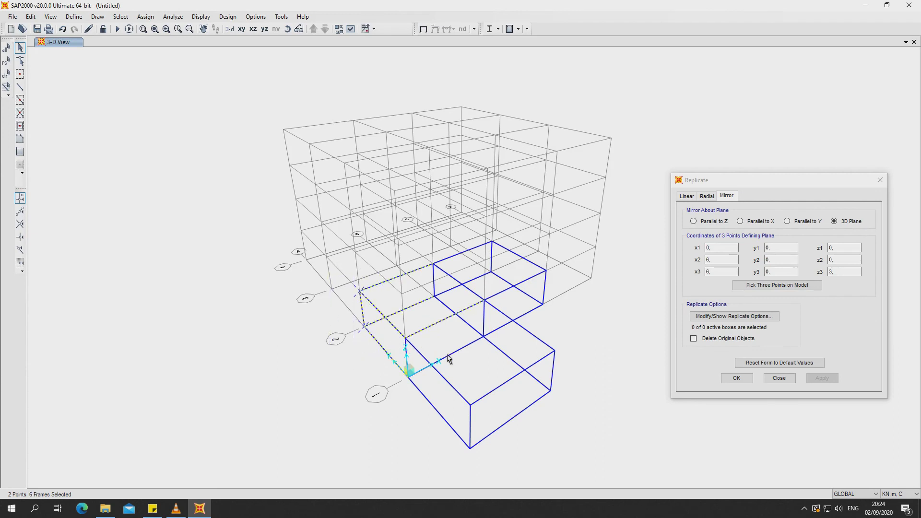
{"action": "left_click", "coordinate": [449, 358]}
{"action": "left_click", "coordinate": [435, 283]}
{"action": "left_click", "coordinate": [442, 304]}
{"action": "left_click", "coordinate": [484, 320]}
- Mirror the box about the x = 0 plane through (0,0,0), (0,0,3), (0,6,3)
{"action": "left_click", "coordinate": [790, 286]}
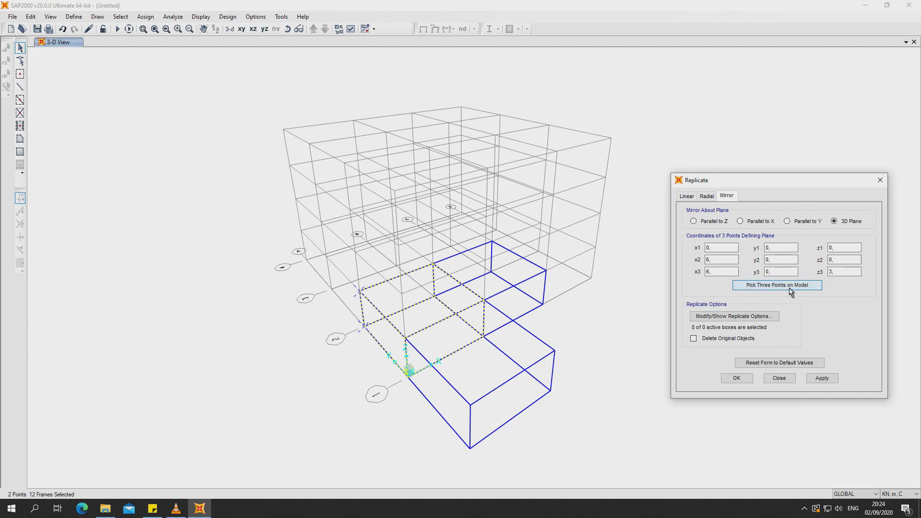
{"action": "left_click", "coordinate": [408, 371]}
{"action": "left_click", "coordinate": [406, 338]}
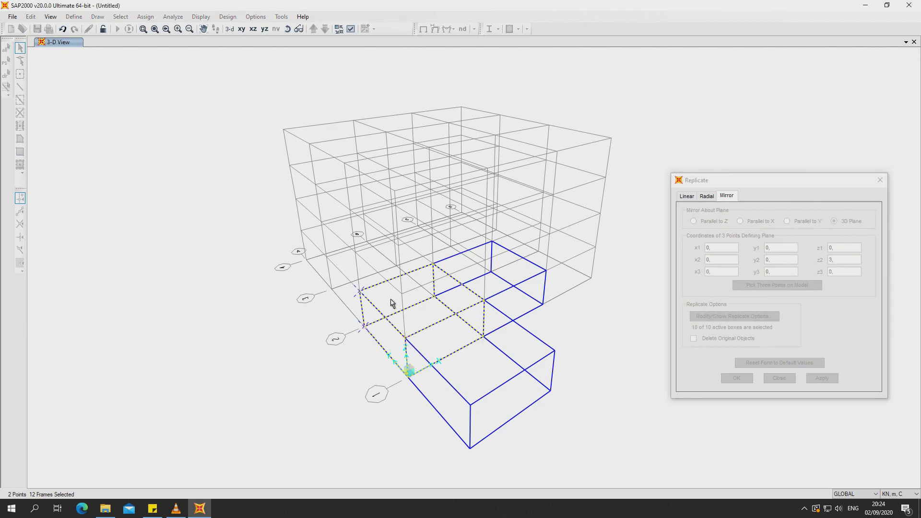
{"action": "left_click", "coordinate": [360, 289]}
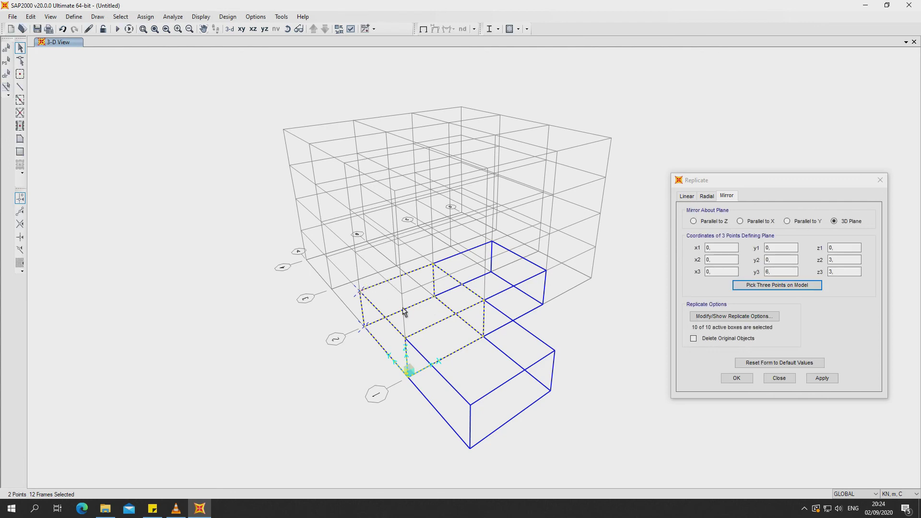
{"action": "left_click", "coordinate": [820, 381]}
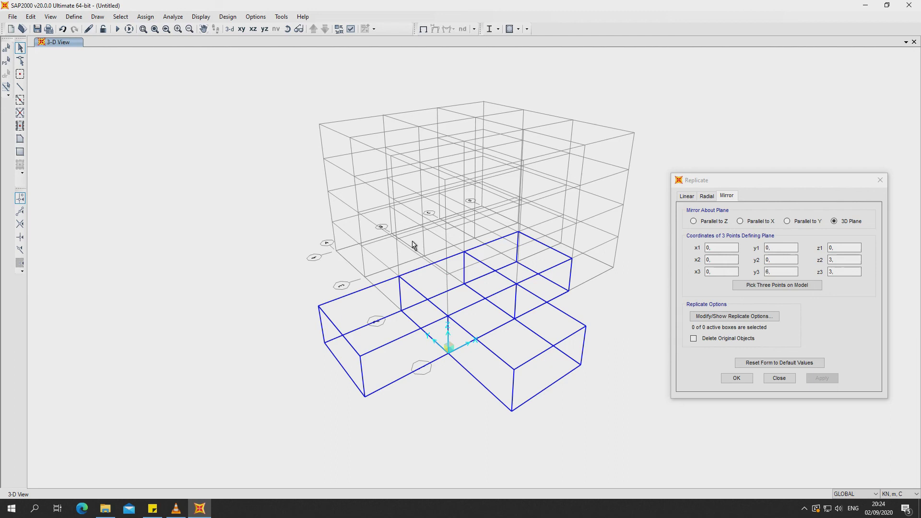
- Select all beams and columns of the central frame box
{"action": "left_click", "coordinate": [421, 268]}
{"action": "left_click", "coordinate": [426, 300]}
{"action": "left_click", "coordinate": [400, 302]}
{"action": "left_click", "coordinate": [411, 323]}
{"action": "left_click", "coordinate": [467, 266]}
{"action": "left_click", "coordinate": [487, 295]}
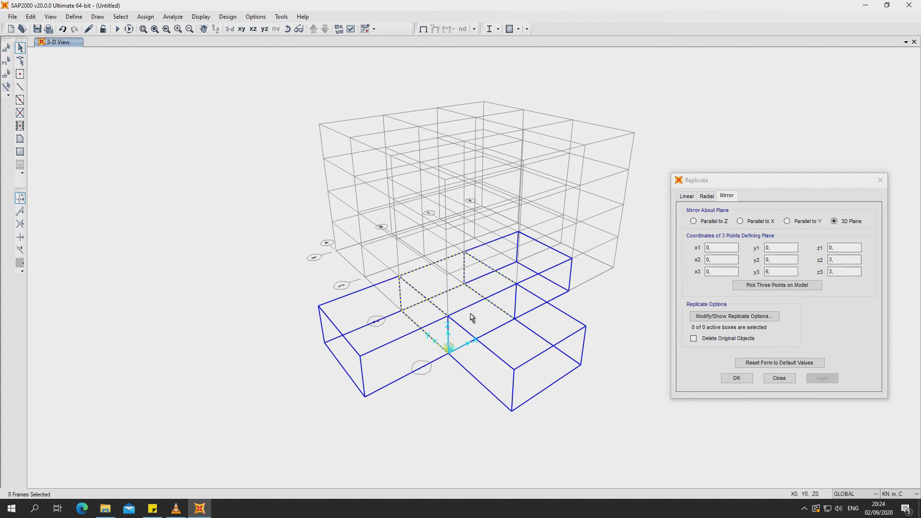
{"action": "left_click", "coordinate": [447, 336]}
{"action": "left_click", "coordinate": [496, 329]}
{"action": "left_click", "coordinate": [514, 302]}
- Mirror it about the y = 6 plane via (0,6,0), (0,6,3), (6,6,3), then close Replicate
{"action": "left_click", "coordinate": [777, 286]}
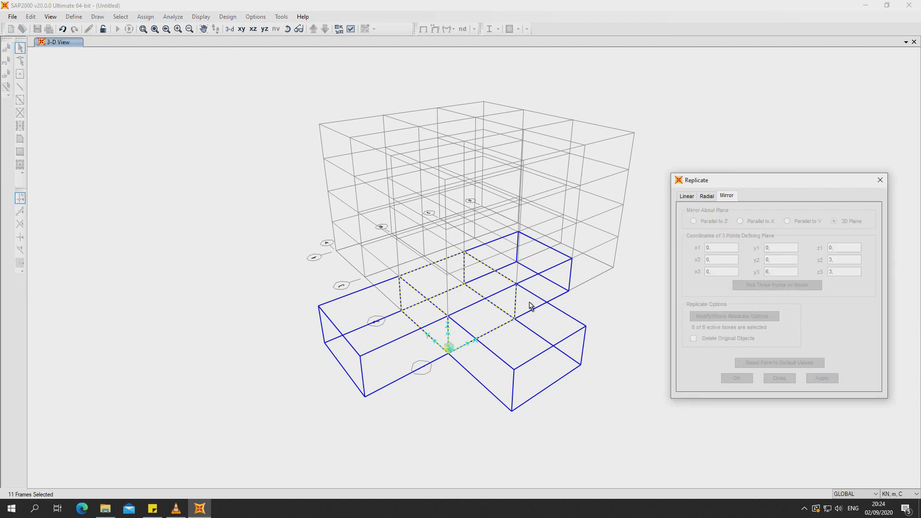
{"action": "left_click", "coordinate": [402, 310]}
{"action": "left_click", "coordinate": [399, 276]}
{"action": "left_click", "coordinate": [463, 252]}
{"action": "left_click", "coordinate": [826, 381]}
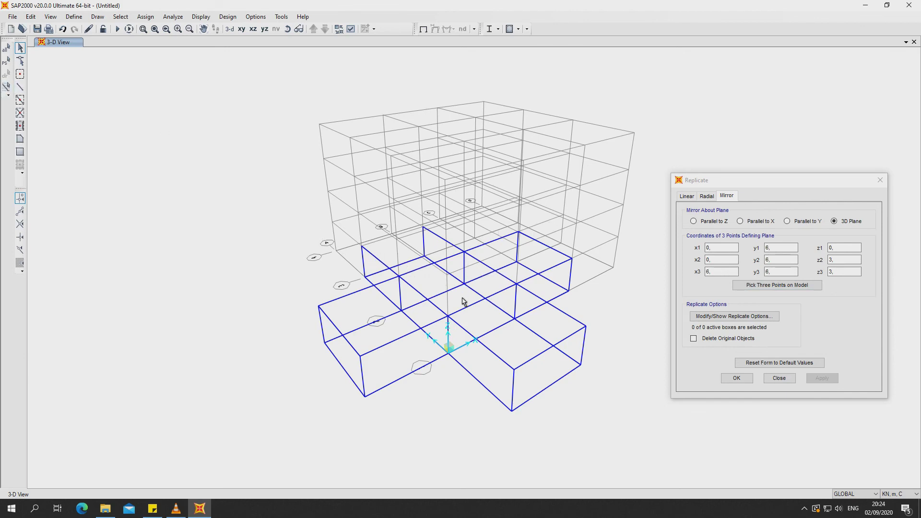
{"action": "left_click", "coordinate": [744, 380]}
{"action": "left_click", "coordinate": [203, 29]}
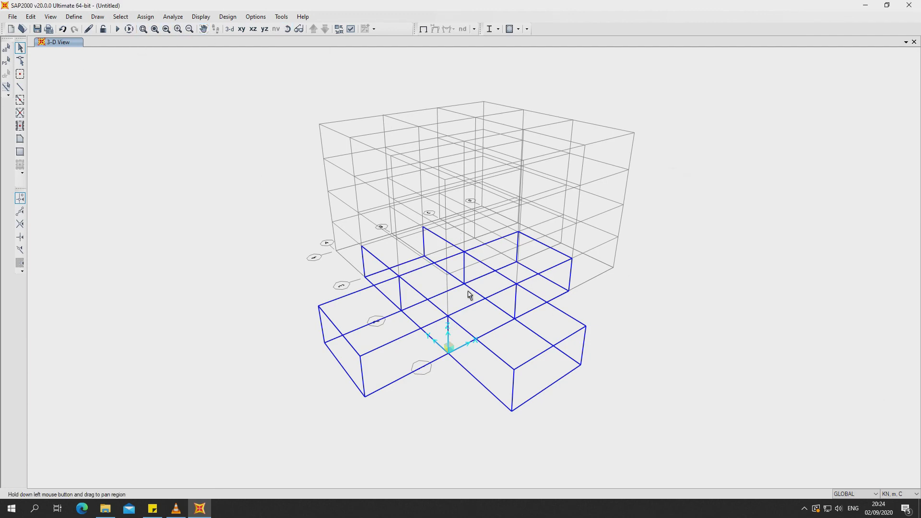
- Rotate the 3-D view of the cross layout, activate Draw Frame/Cable, and pan the model right
{"action": "middle_click_drag", "start_coordinate": [468, 342], "coordinate": [643, 349], "text": "shift"}
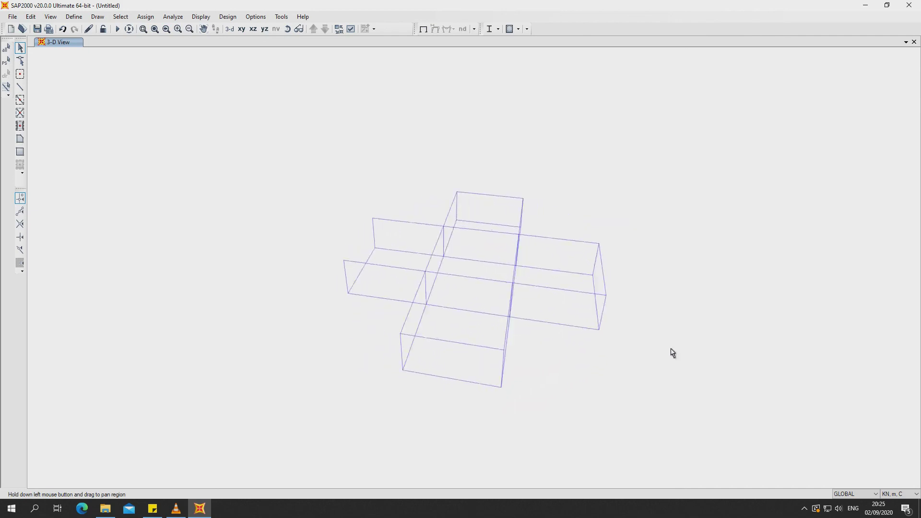
{"action": "middle_click_drag", "start_coordinate": [642, 349], "coordinate": [516, 352], "text": "shift"}
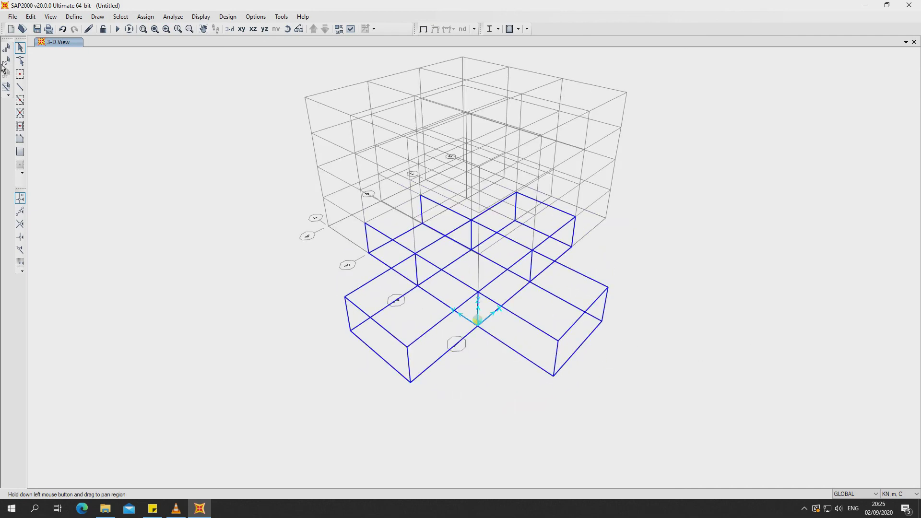
{"action": "left_click", "coordinate": [20, 86]}
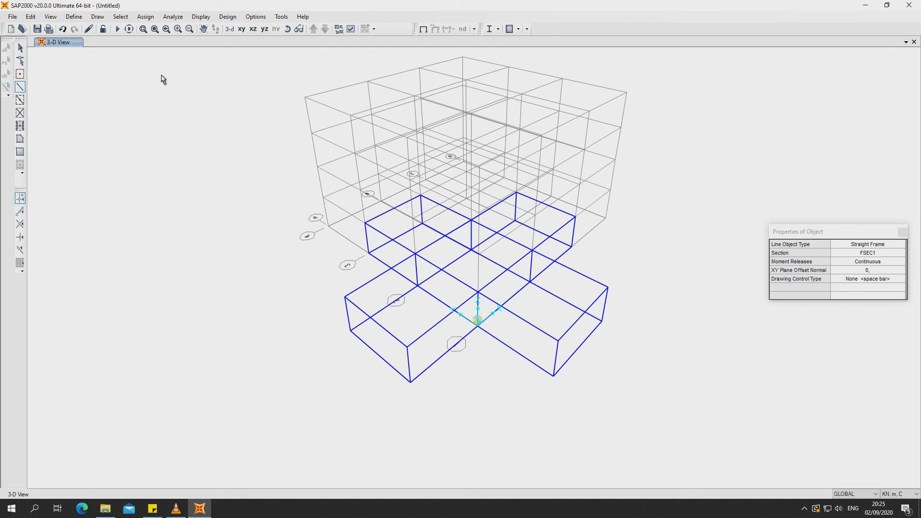
{"action": "left_click", "coordinate": [288, 30]}
{"action": "mouse_move", "coordinate": [507, 367]}
{"action": "left_mouse_down"}
{"action": "mouse_move", "coordinate": [499, 390]}
{"action": "mouse_move", "coordinate": [580, 384]}
{"action": "mouse_move", "coordinate": [374, 372]}
{"action": "mouse_move", "coordinate": [398, 388]}
{"action": "left_mouse_up"}
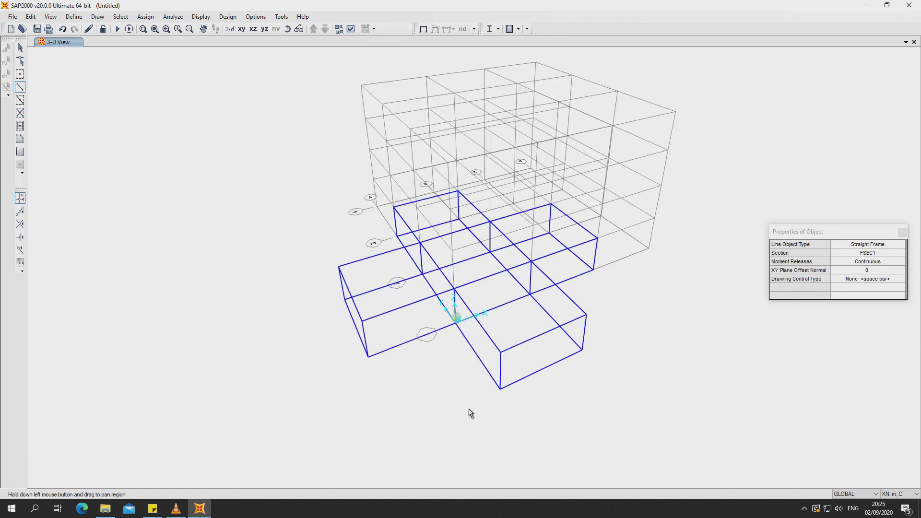